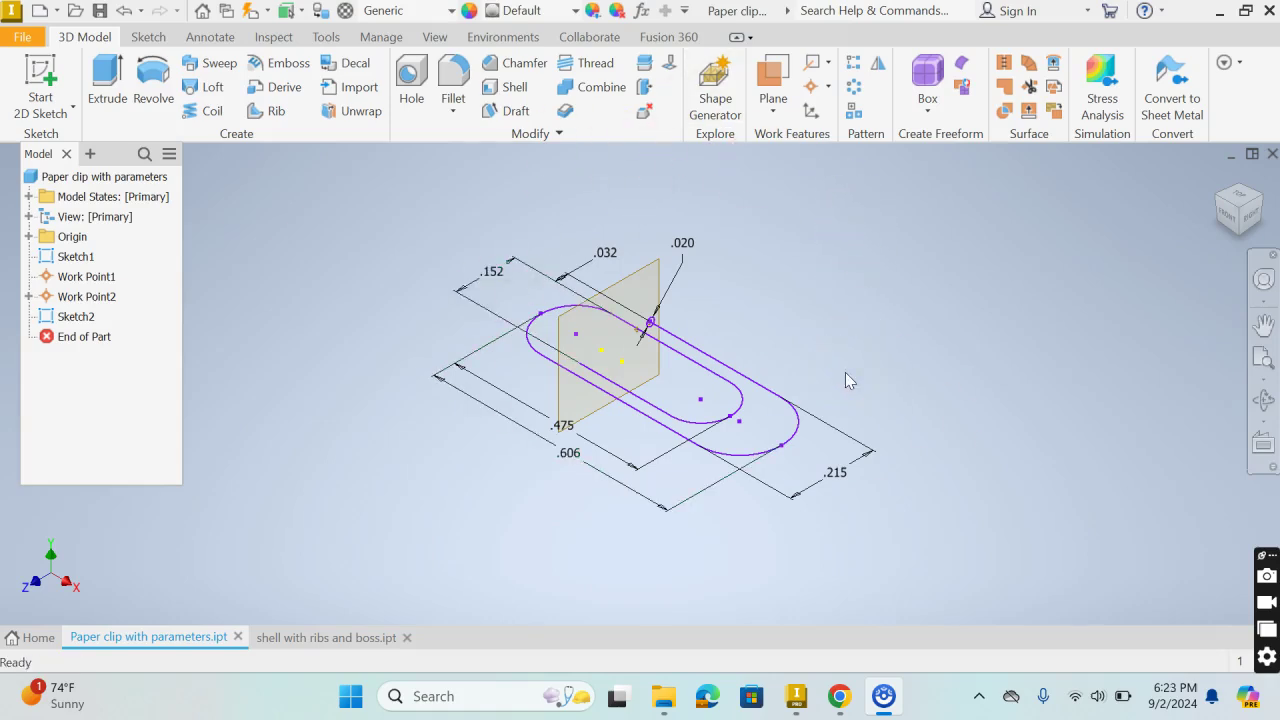
- Examine the paper clip path sketch and the small circular profile at the start of the path
{"action": "scroll", "coordinate": [794, 372], "scroll_direction": "up", "scroll_amount": 3}
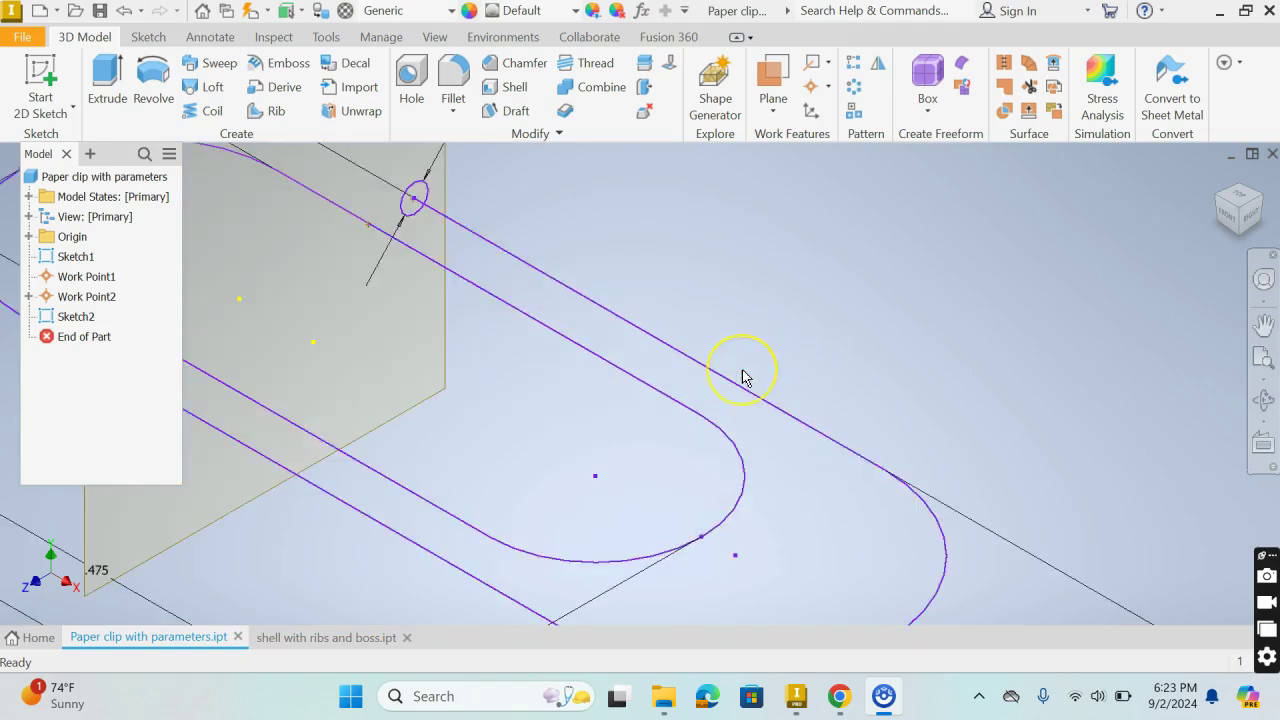
{"action": "scroll", "coordinate": [743, 375], "scroll_direction": "down", "scroll_amount": 2}
{"action": "scroll", "coordinate": [714, 323], "scroll_direction": "down", "scroll_amount": 1}
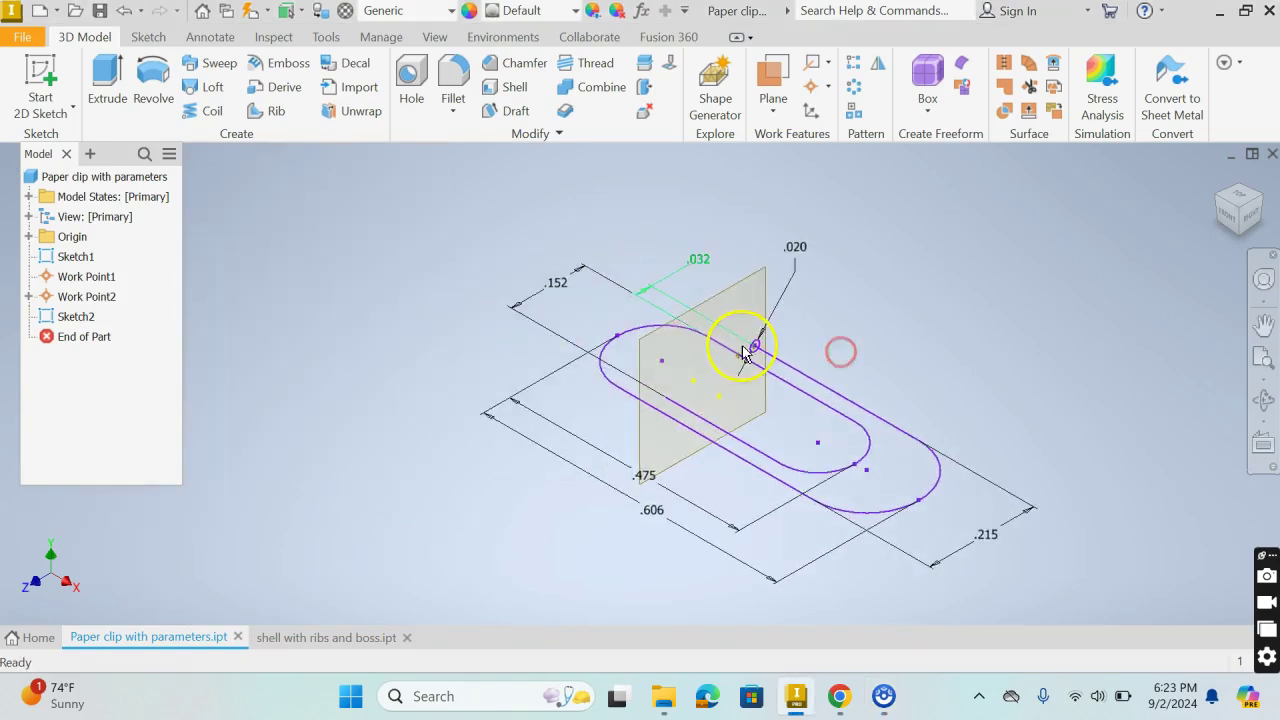
{"action": "scroll", "coordinate": [745, 350], "scroll_direction": "up", "scroll_amount": 3}
{"action": "left_click", "coordinate": [779, 341]}
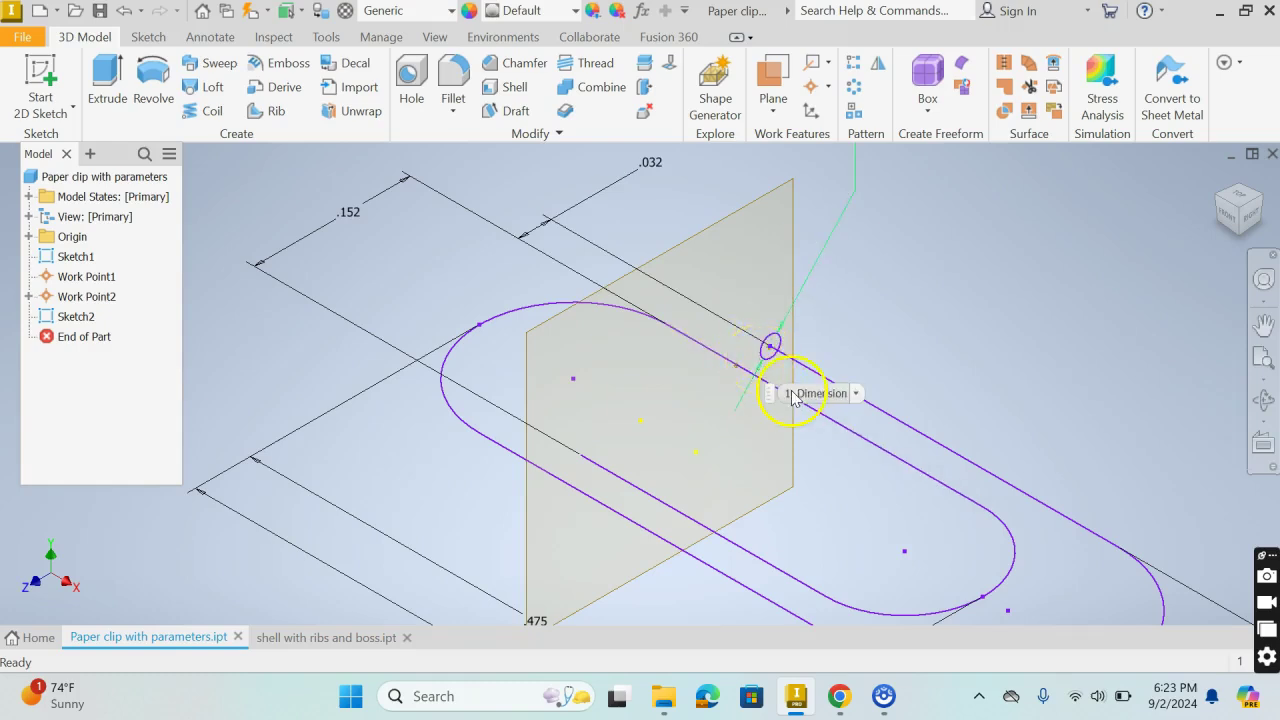
{"action": "scroll", "coordinate": [814, 375], "scroll_direction": "up", "scroll_amount": 3}
{"action": "scroll", "coordinate": [814, 380], "scroll_direction": "down", "scroll_amount": 4}
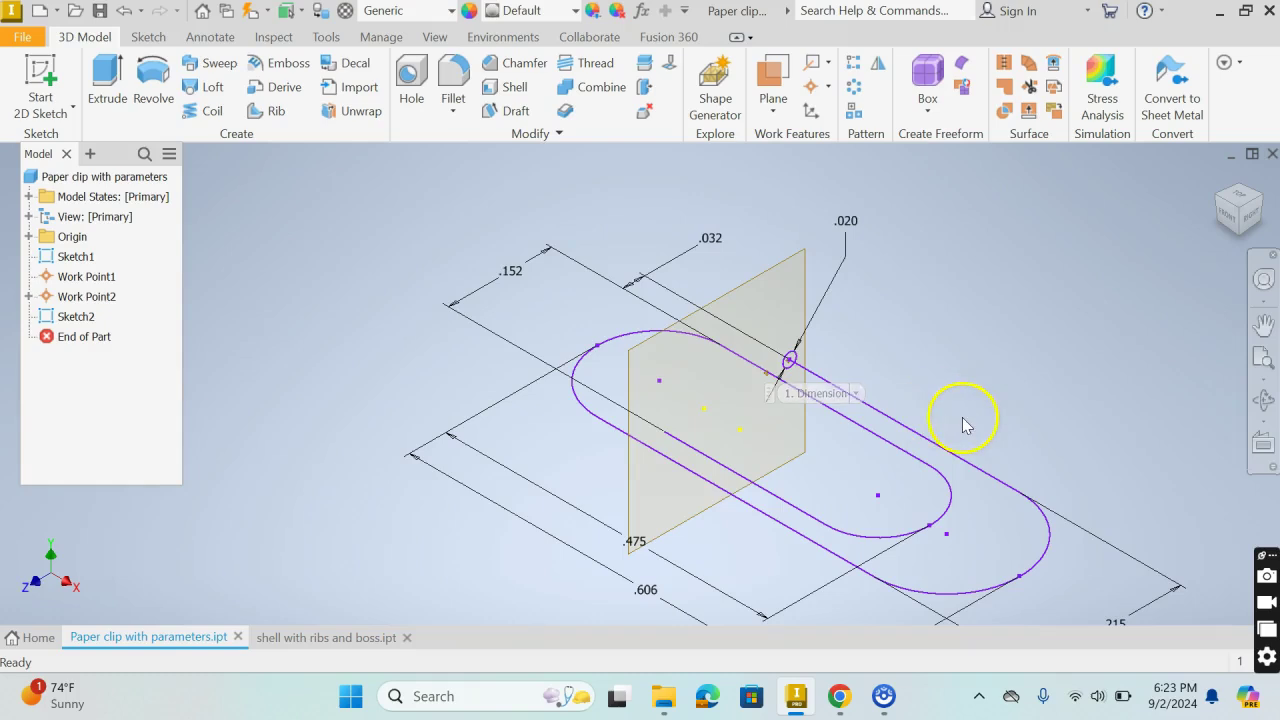
{"action": "scroll", "coordinate": [962, 425], "scroll_direction": "down", "scroll_amount": 2}
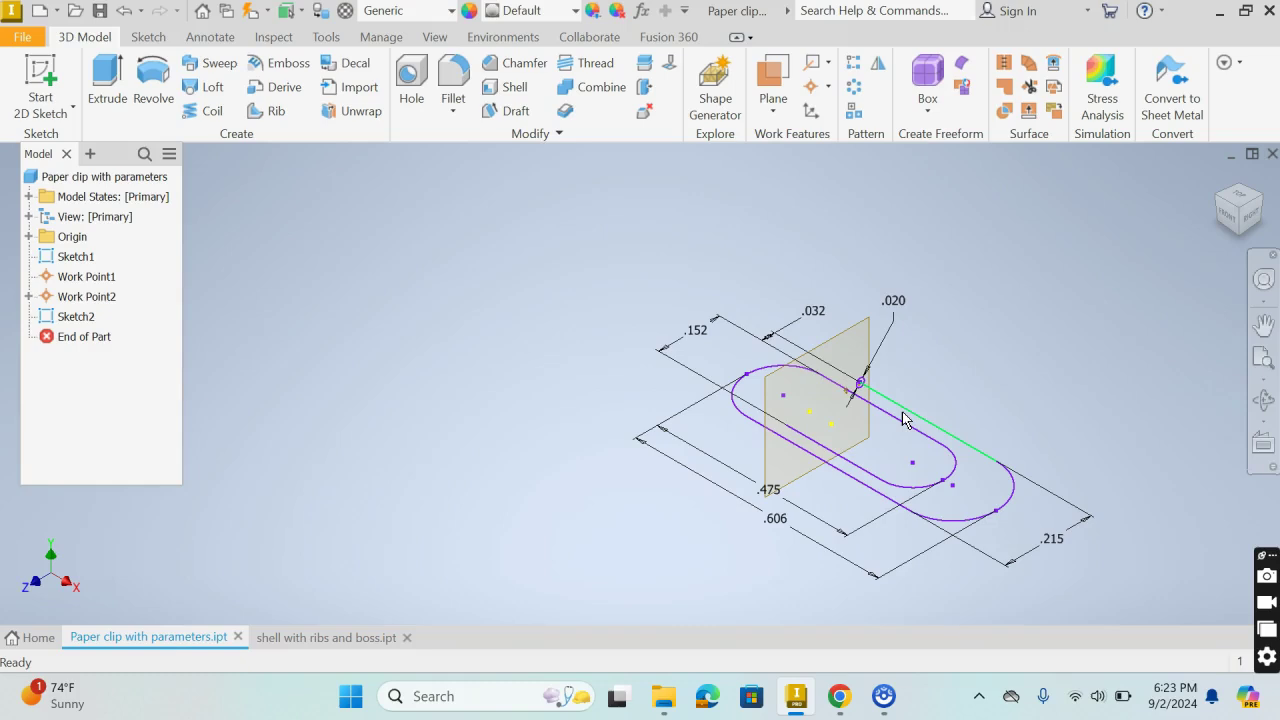
{"action": "left_click", "coordinate": [858, 386]}
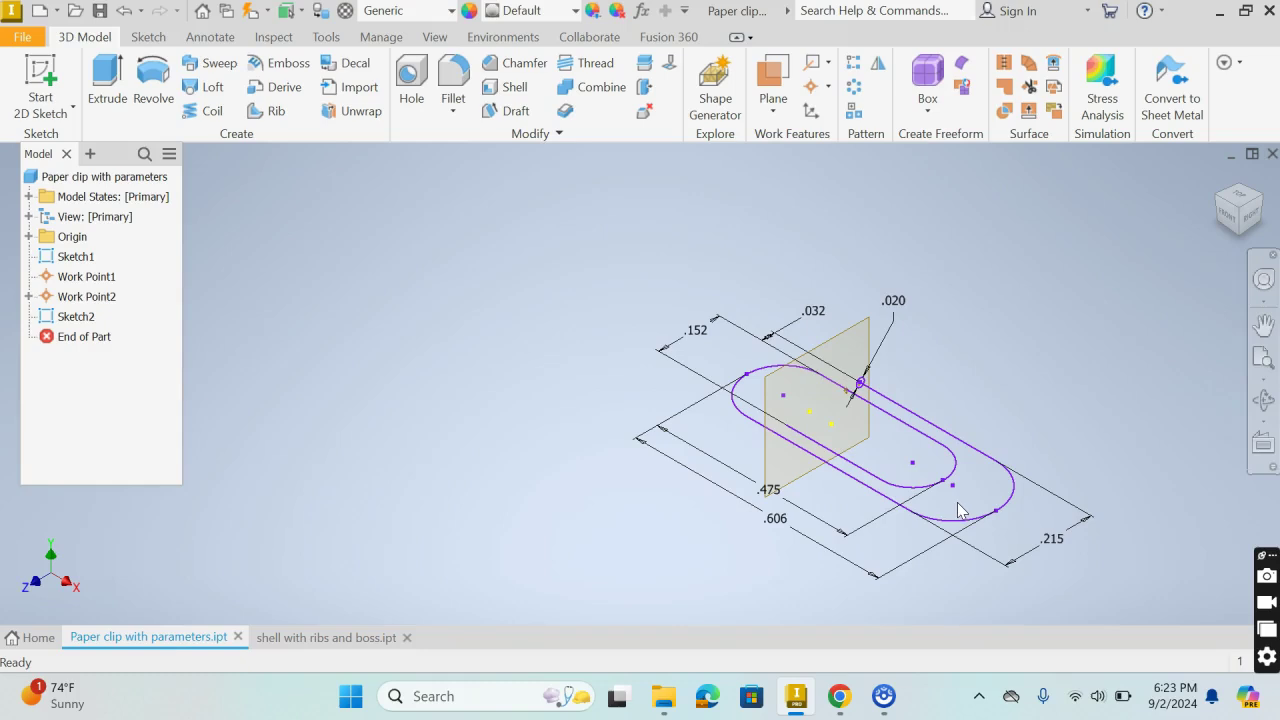
- Start a Sweep with the small circle as the profile and the complete seven-curve paper clip outline as the path
{"action": "left_click", "coordinate": [221, 66]}
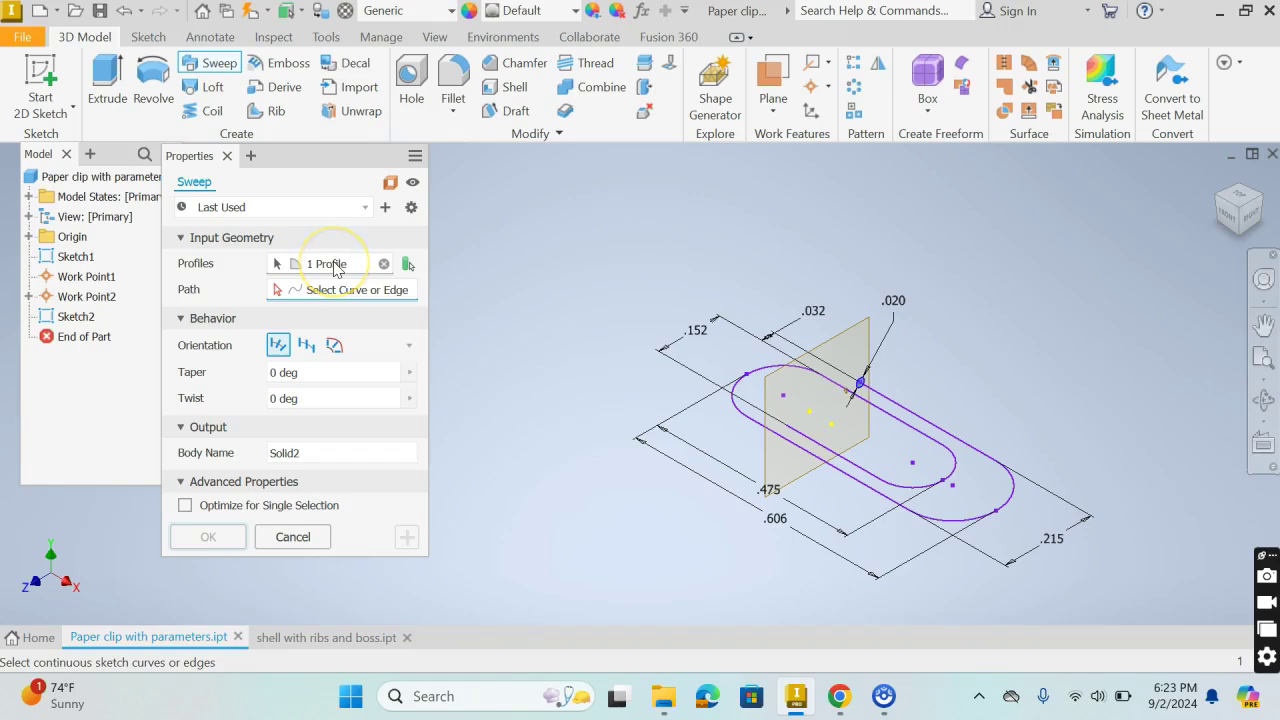
{"action": "scroll", "coordinate": [886, 374], "scroll_direction": "up", "scroll_amount": 4}
{"action": "scroll", "coordinate": [887, 377], "scroll_direction": "down", "scroll_amount": 5}
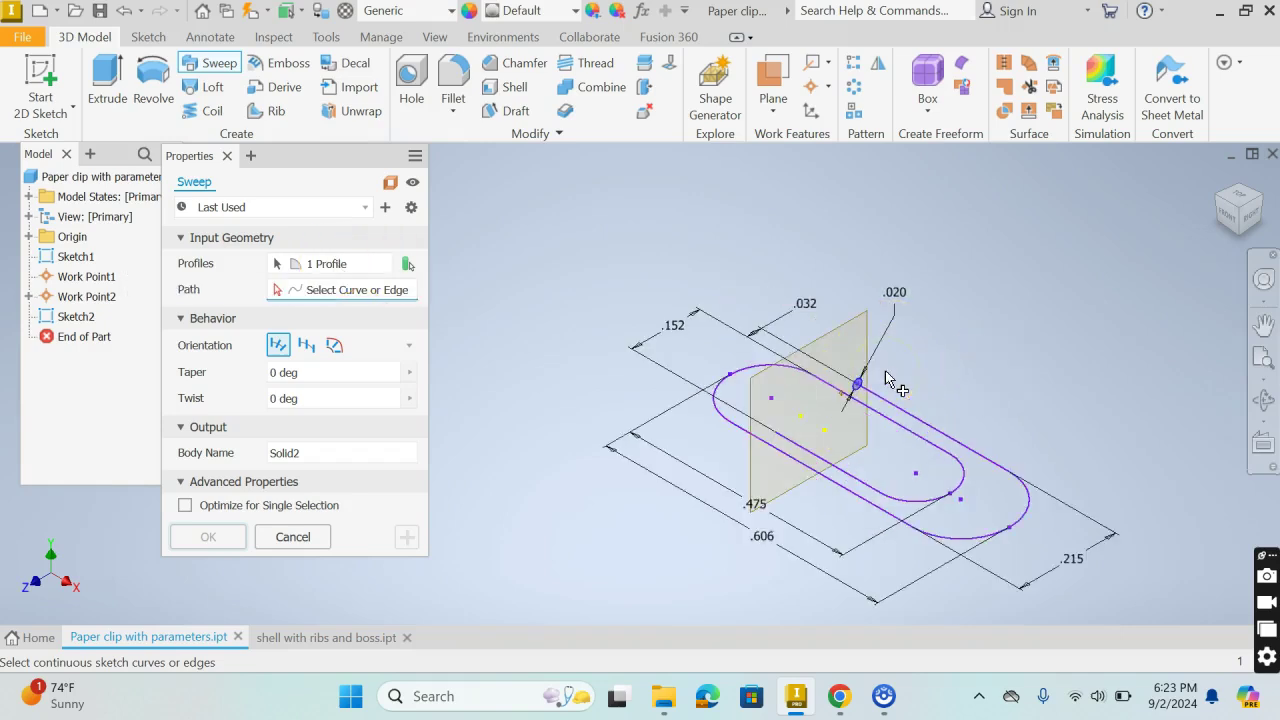
{"action": "scroll", "coordinate": [886, 380], "scroll_direction": "down", "scroll_amount": 5}
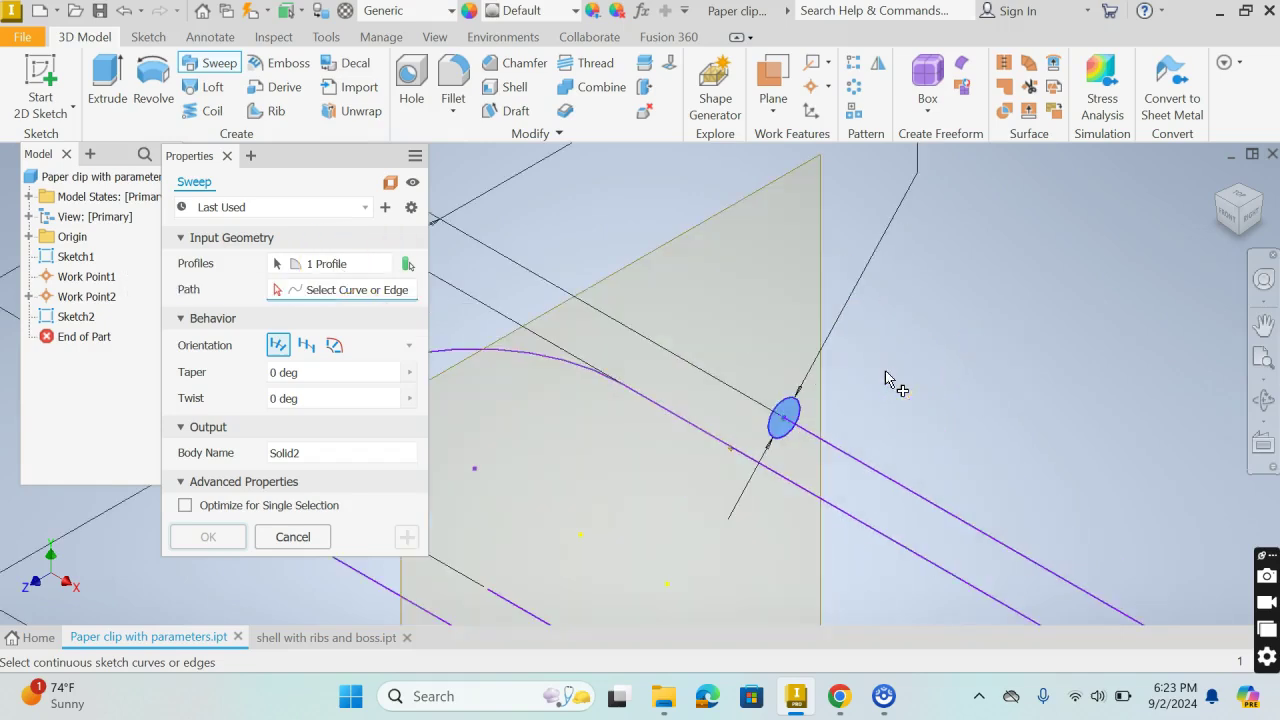
{"action": "left_click", "coordinate": [780, 415]}
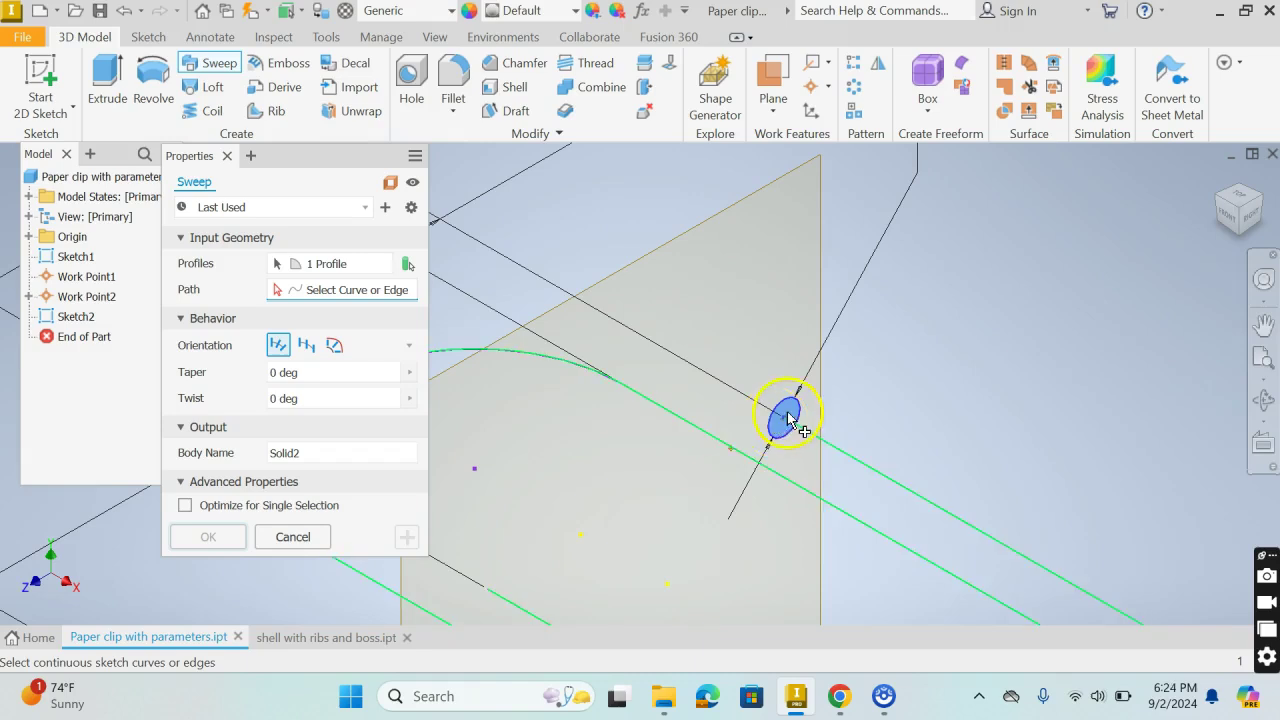
{"action": "scroll", "coordinate": [808, 372], "scroll_direction": "up", "scroll_amount": 5}
{"action": "scroll", "coordinate": [808, 372], "scroll_direction": "up", "scroll_amount": 2}
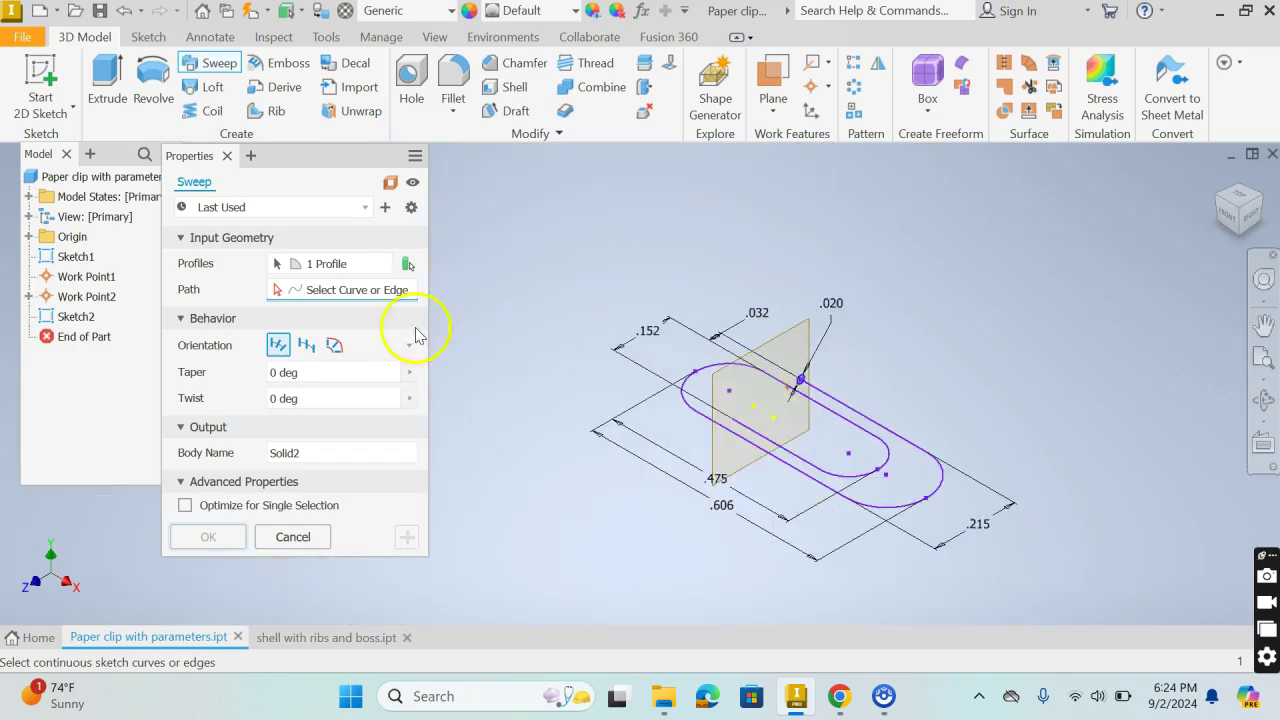
{"action": "left_click", "coordinate": [341, 291]}
{"action": "left_click", "coordinate": [381, 298]}
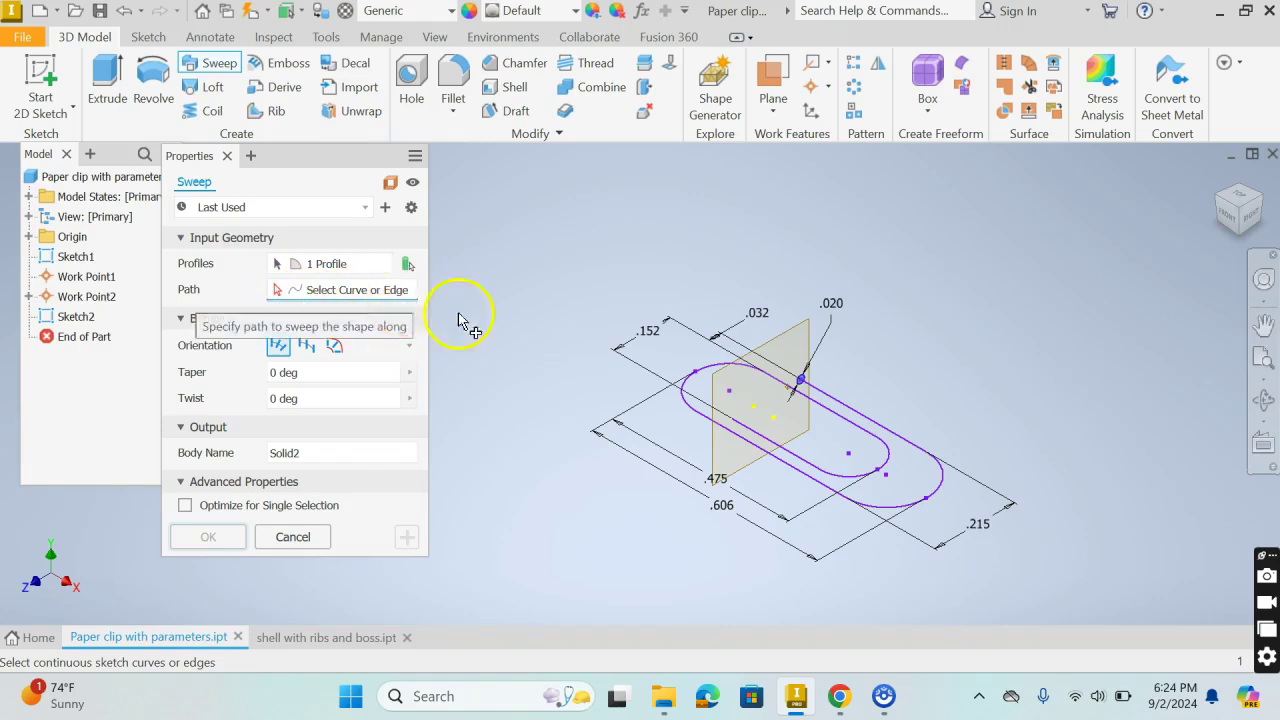
{"action": "left_click", "coordinate": [899, 441]}
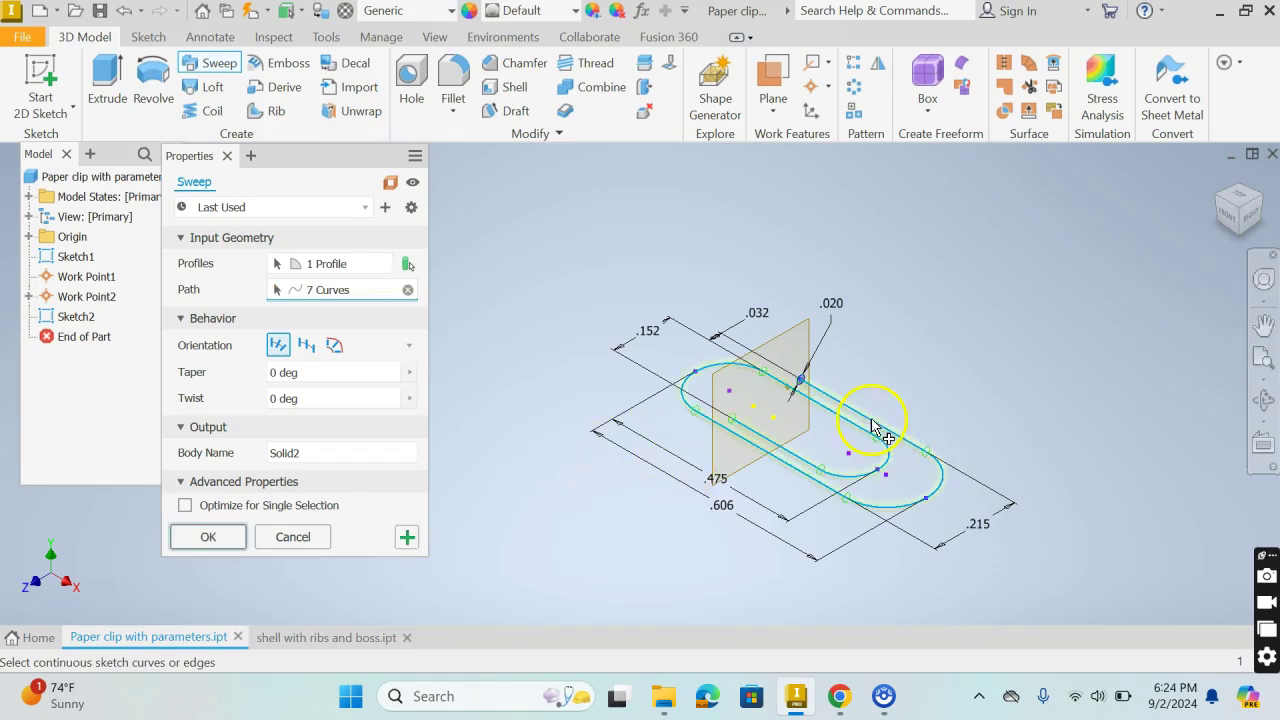
{"action": "scroll", "coordinate": [872, 425], "scroll_direction": "up", "scroll_amount": 3}
{"action": "mouse_move", "coordinate": [914, 428]}
{"action": "middle_mouse_down"}
{"action": "mouse_move", "coordinate": [914, 369]}
{"action": "mouse_move", "coordinate": [849, 349]}
{"action": "mouse_move", "coordinate": [855, 370]}
{"action": "mouse_move", "coordinate": [931, 384]}
{"action": "middle_mouse_up"}
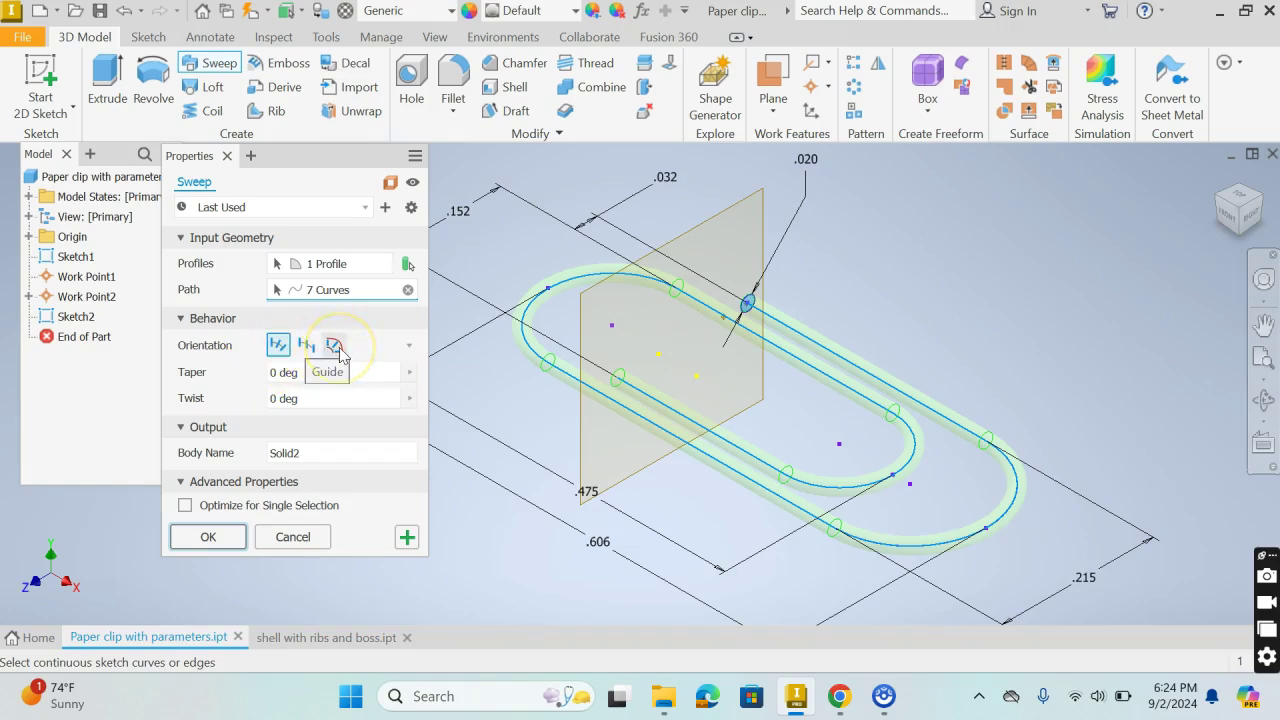
- Try the Fixed and Guide orientations, return to Follow Path and create the swept paper clip solid
{"action": "left_click", "coordinate": [277, 347]}
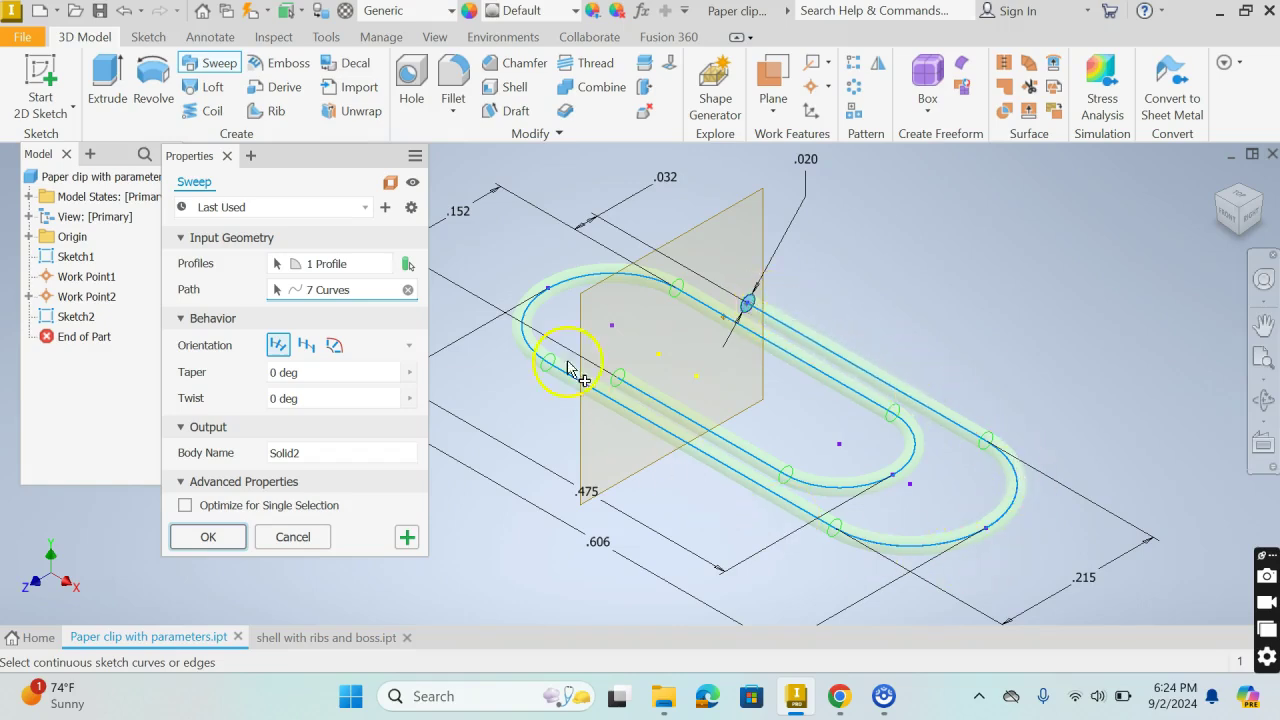
{"action": "left_click", "coordinate": [305, 346]}
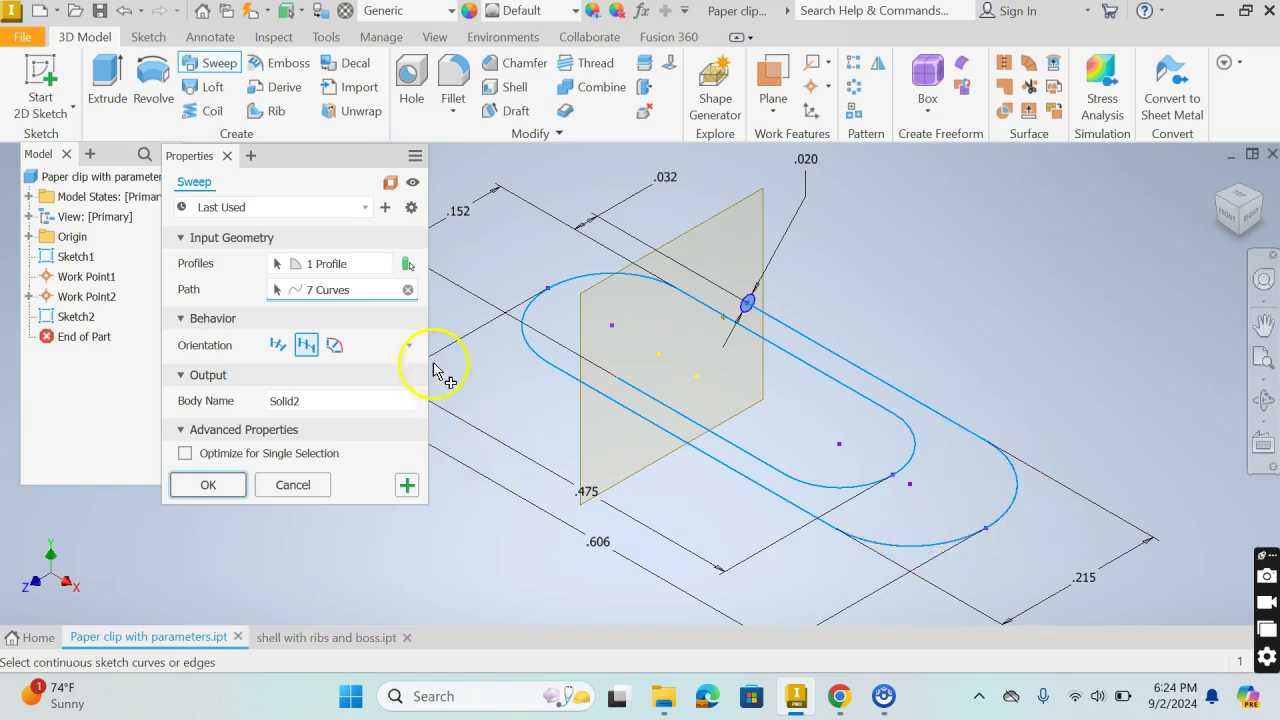
{"action": "left_click", "coordinate": [334, 345]}
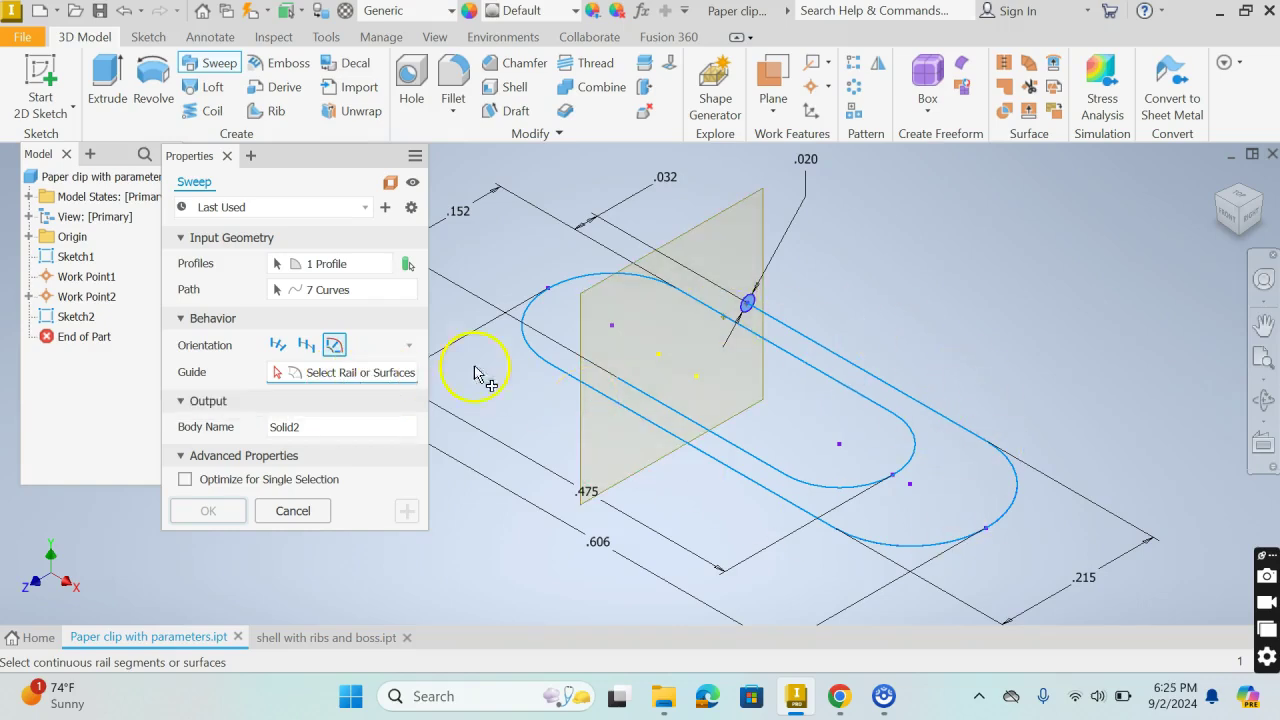
{"action": "left_click", "coordinate": [277, 345]}
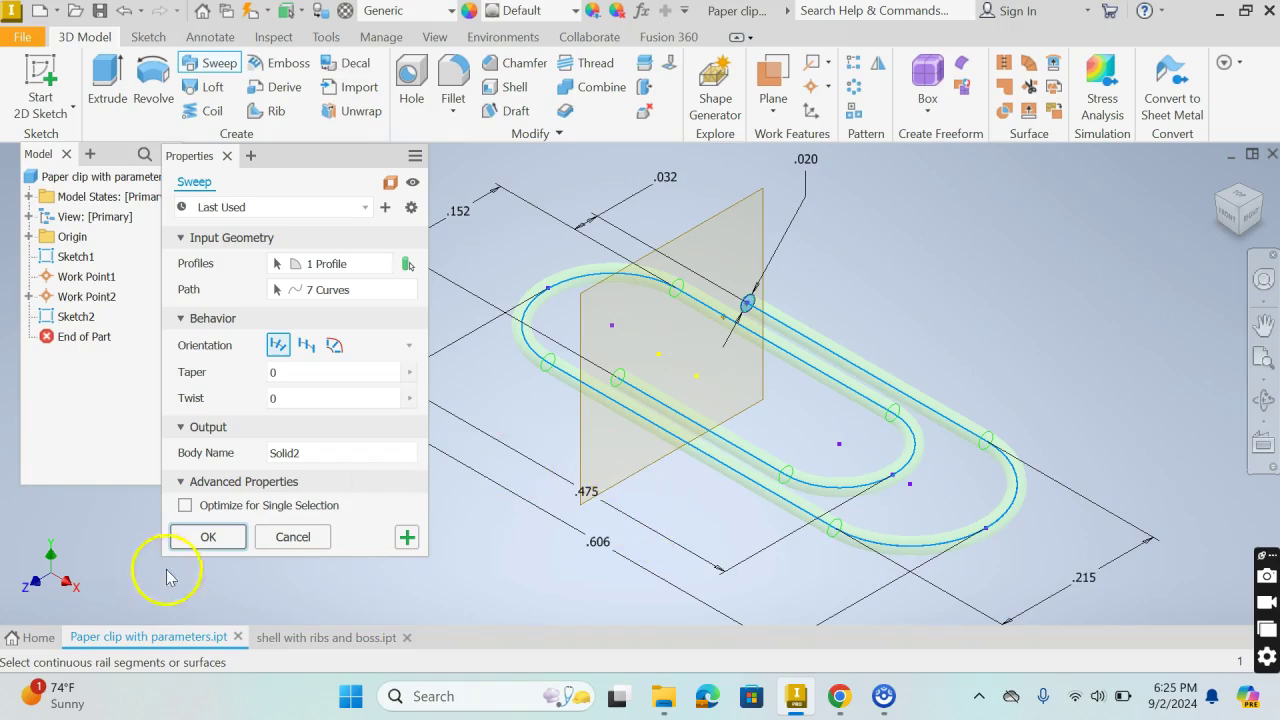
{"action": "left_click", "coordinate": [208, 540]}
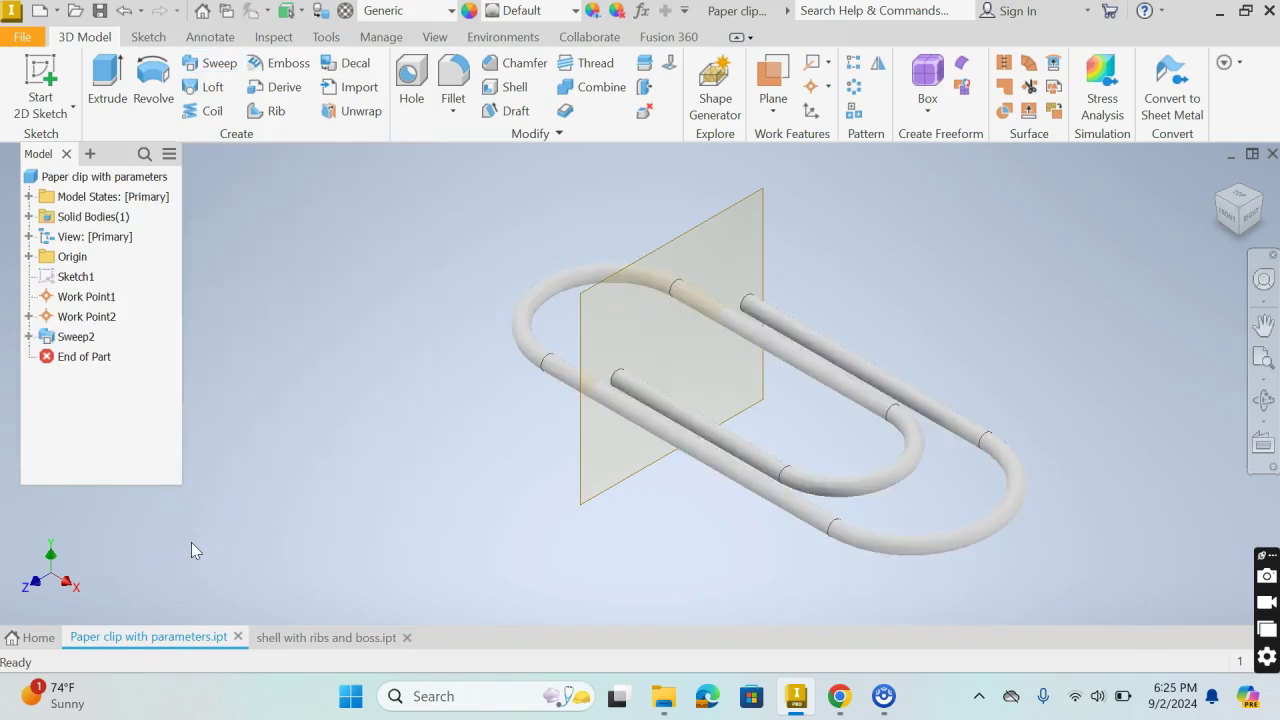
- Inspect the swept paper clip from above and the circular profile sketch, Sketch2, contained in the sweep feature
{"action": "mouse_move", "coordinate": [614, 417]}
{"action": "middle_mouse_down", "text": "shift"}
{"action": "mouse_move", "coordinate": [828, 339]}
{"action": "mouse_move", "coordinate": [814, 380]}
{"action": "mouse_move", "coordinate": [880, 357]}
{"action": "mouse_move", "coordinate": [751, 354]}
{"action": "mouse_move", "coordinate": [851, 337]}
{"action": "mouse_move", "coordinate": [848, 354]}
{"action": "middle_mouse_up", "text": "shift"}
{"action": "left_click", "coordinate": [868, 311]}
{"action": "middle_click_drag", "start_coordinate": [951, 280], "coordinate": [891, 251]}
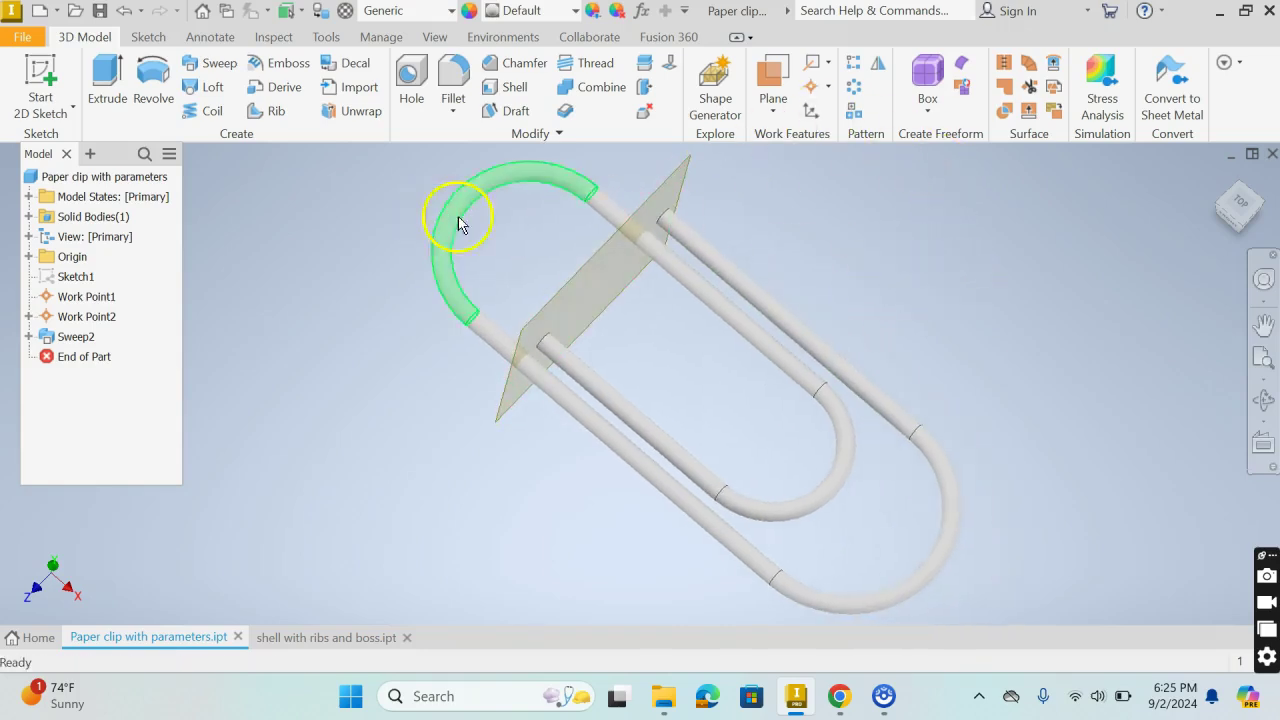
{"action": "left_click", "coordinate": [31, 338]}
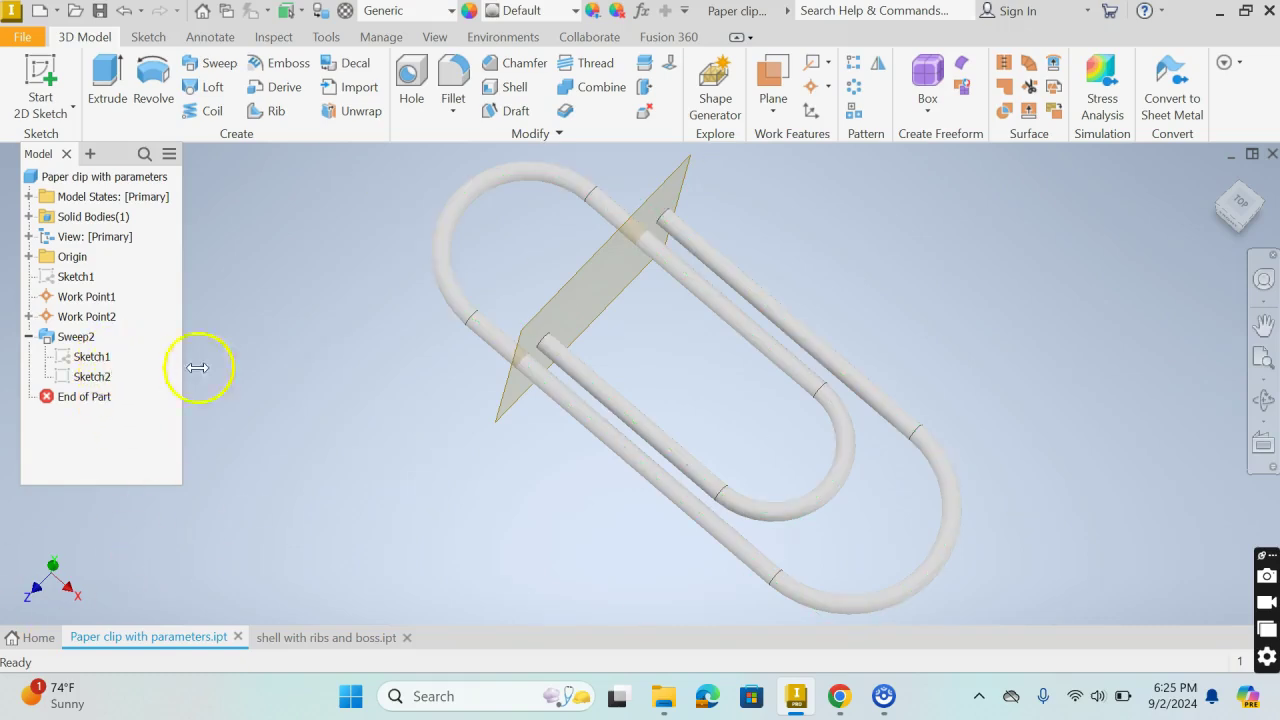
{"action": "left_click", "coordinate": [92, 376]}
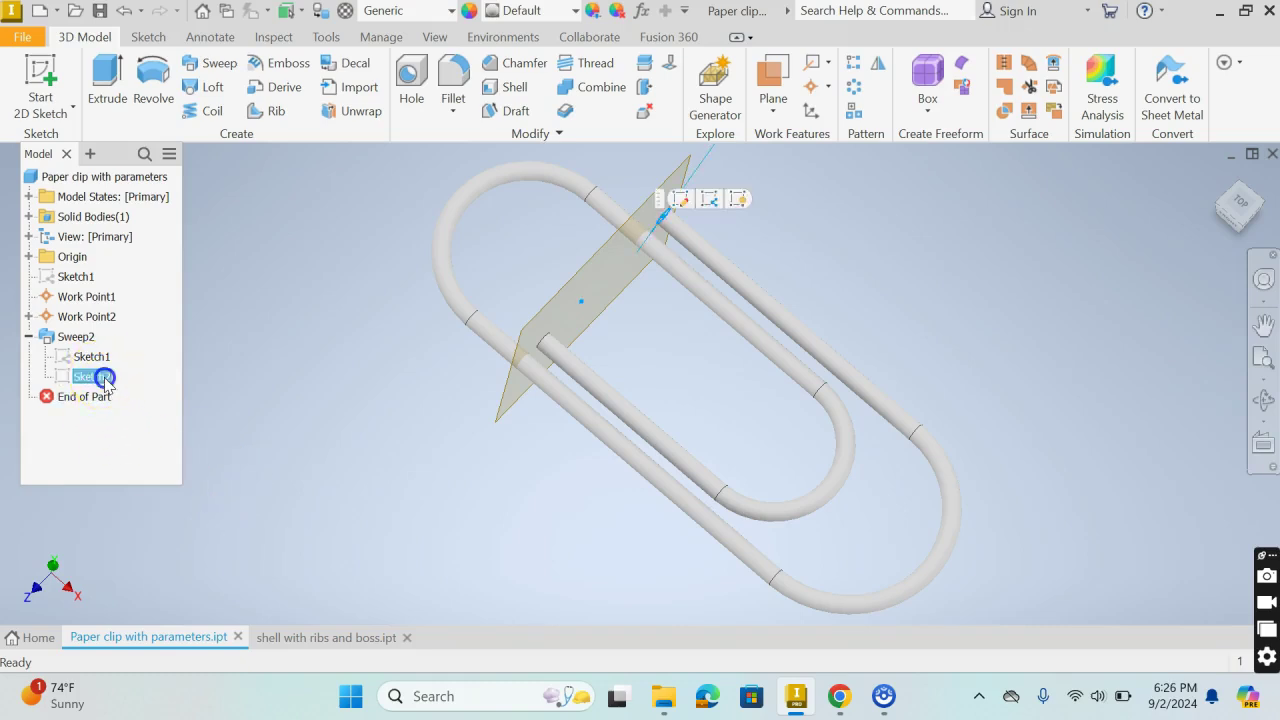
{"action": "left_click", "coordinate": [105, 377]}
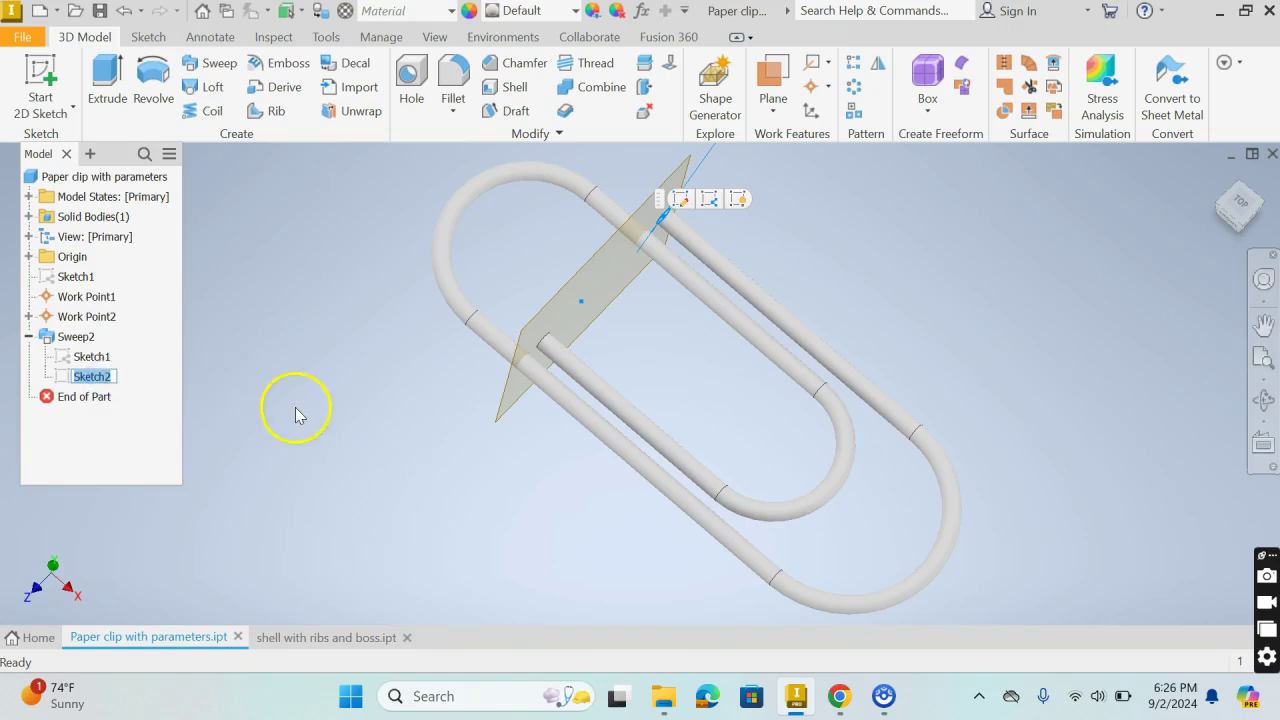
{"action": "left_click", "coordinate": [404, 424]}
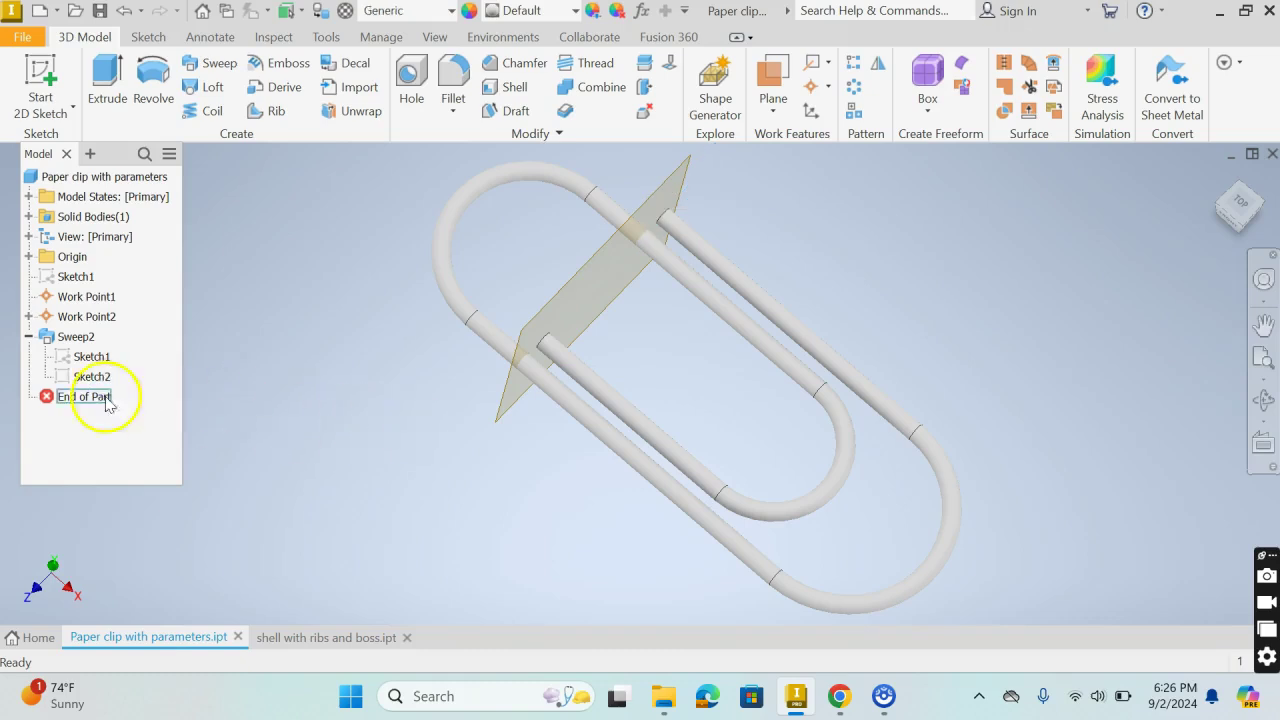
{"action": "double_click", "coordinate": [83, 377]}
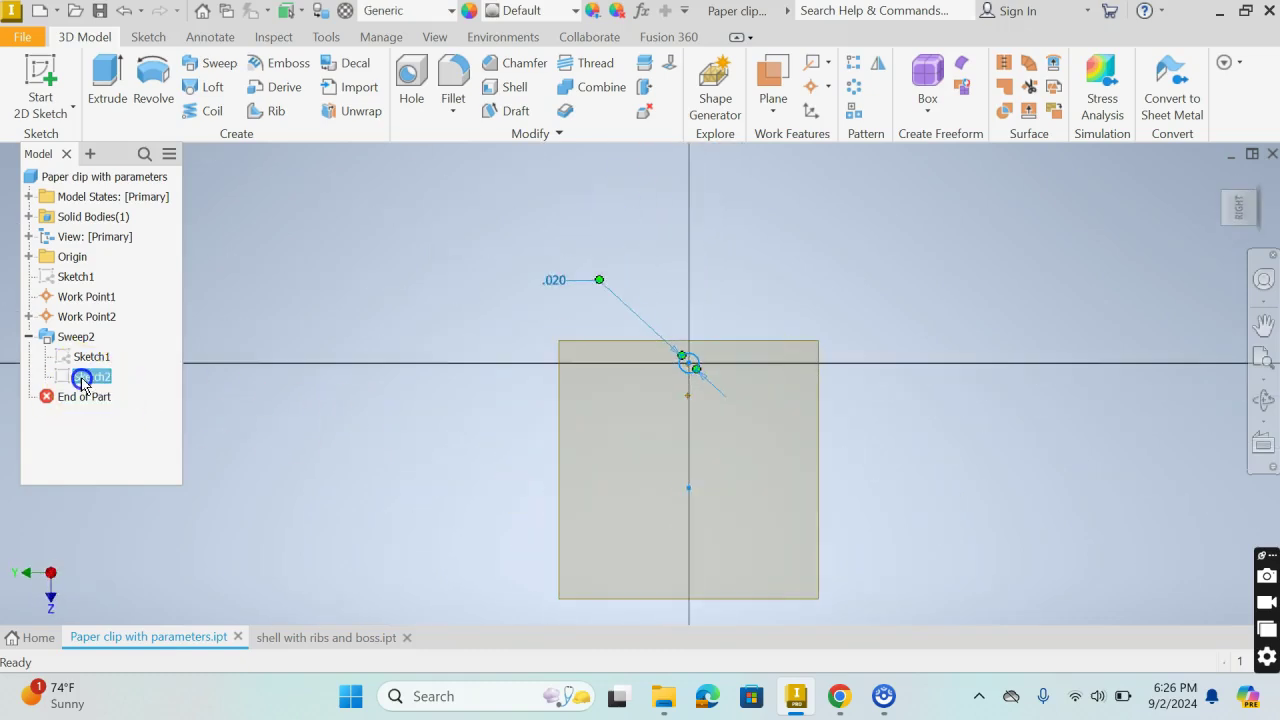
{"action": "left_click", "coordinate": [686, 367]}
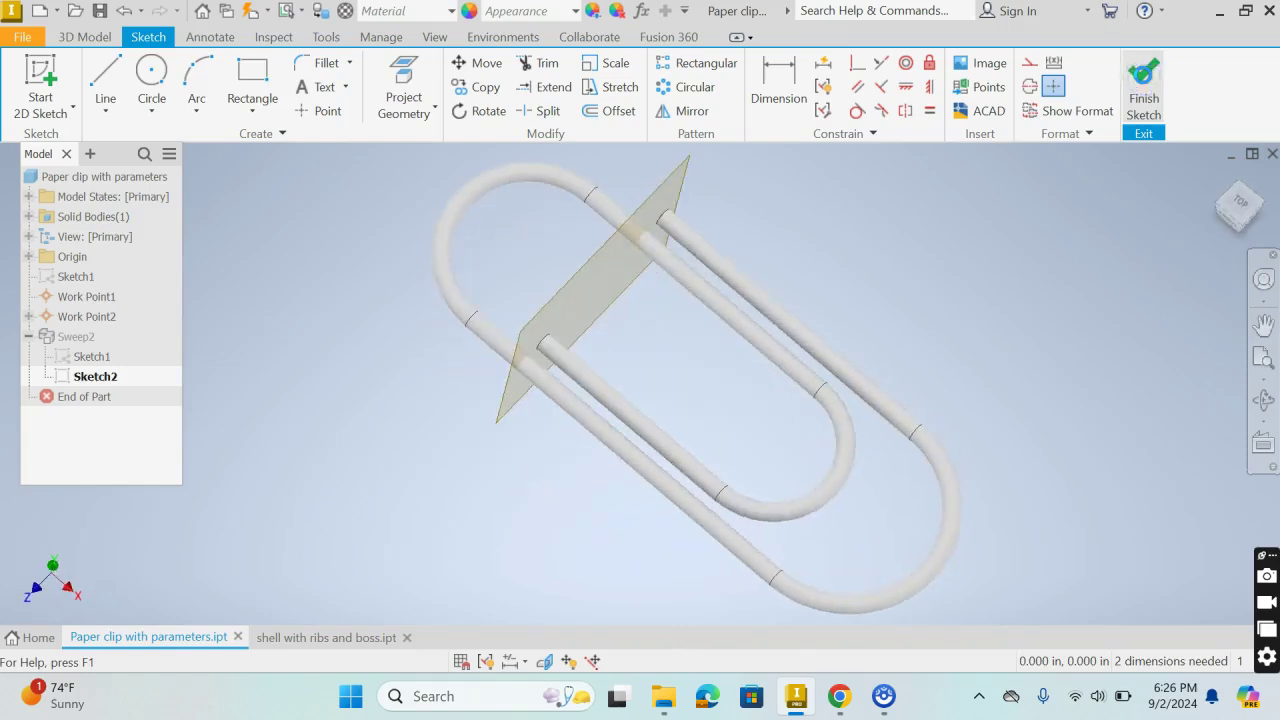
- Open the sweep's path sketch, Sketch1, examine its dimensions and exit the sketch
{"action": "left_click", "coordinate": [90, 357]}
{"action": "double_click", "coordinate": [90, 357]}
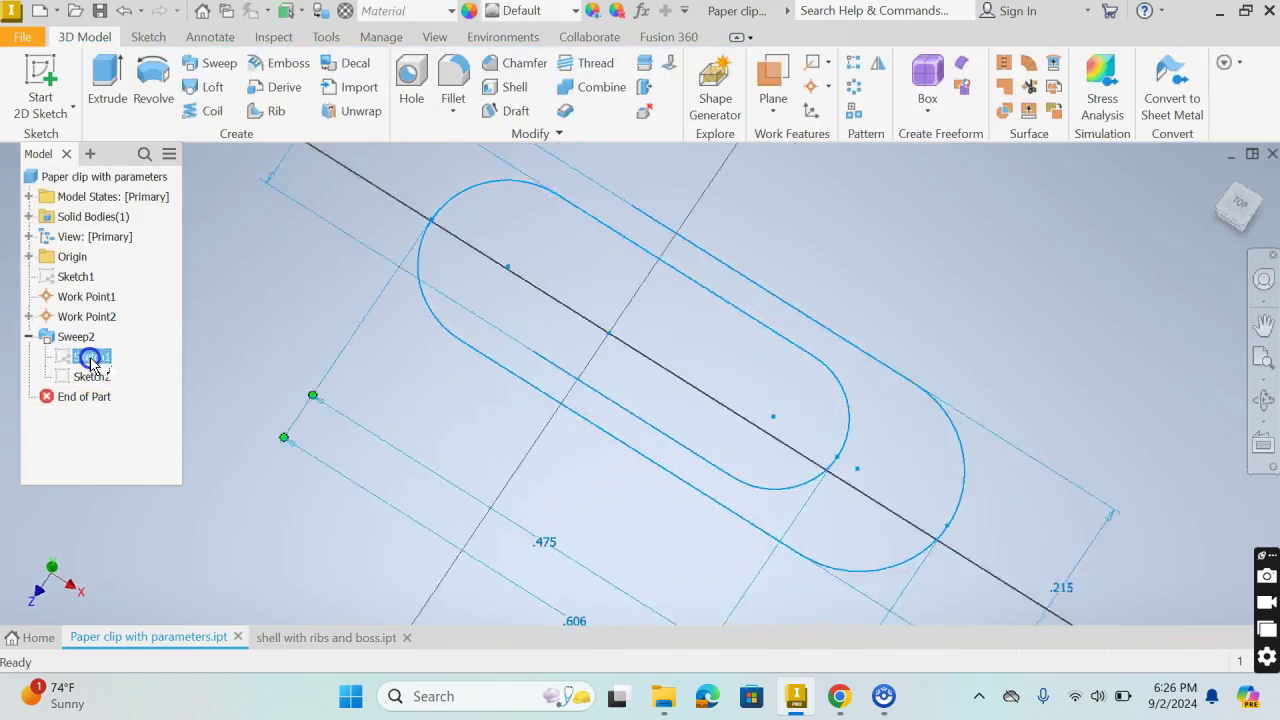
{"action": "scroll", "coordinate": [863, 433], "scroll_direction": "up", "scroll_amount": 3}
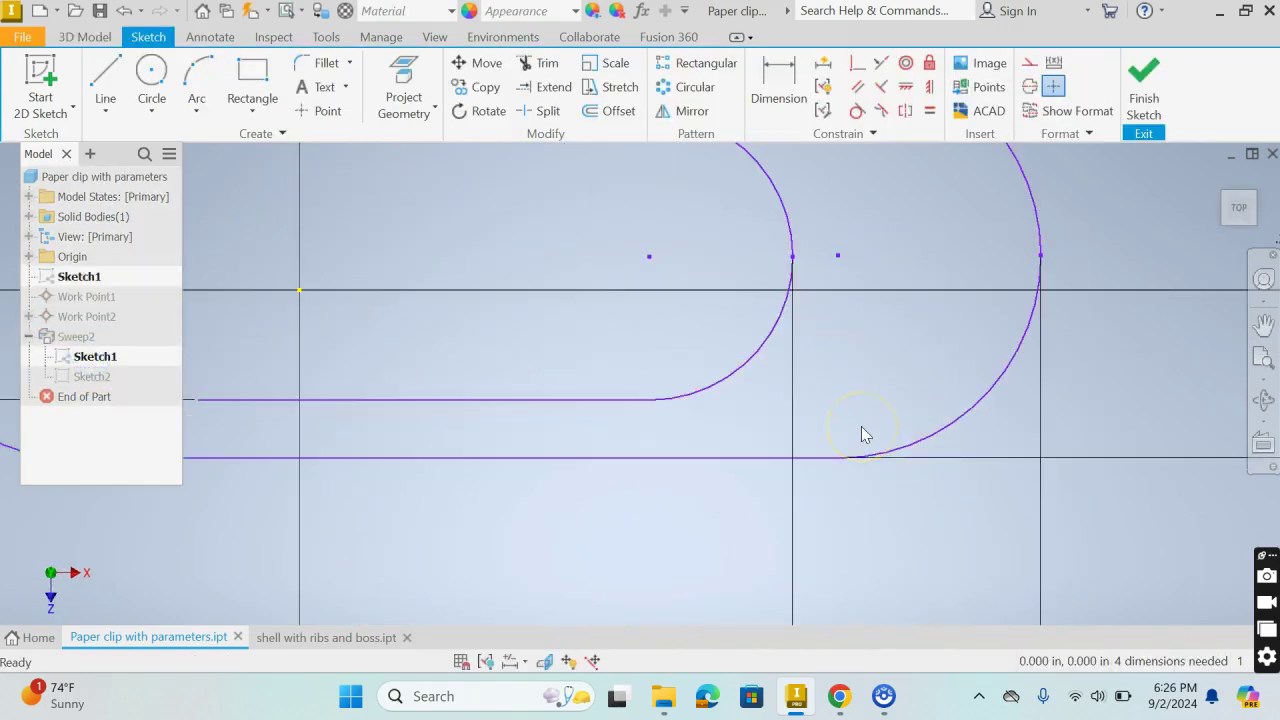
{"action": "scroll", "coordinate": [850, 440], "scroll_direction": "down", "scroll_amount": 5}
{"action": "mouse_move", "coordinate": [766, 451]}
{"action": "middle_mouse_down"}
{"action": "mouse_move", "coordinate": [682, 362]}
{"action": "mouse_move", "coordinate": [679, 397]}
{"action": "middle_mouse_up"}
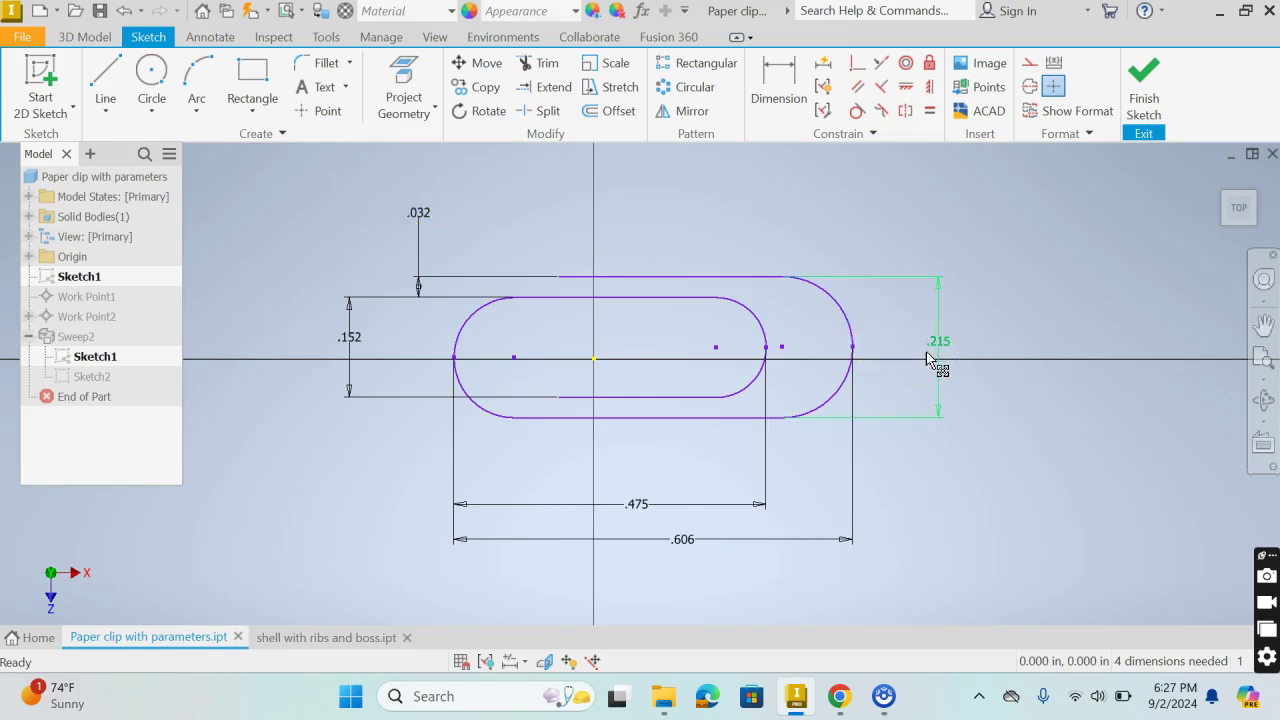
{"action": "left_click", "coordinate": [516, 432]}
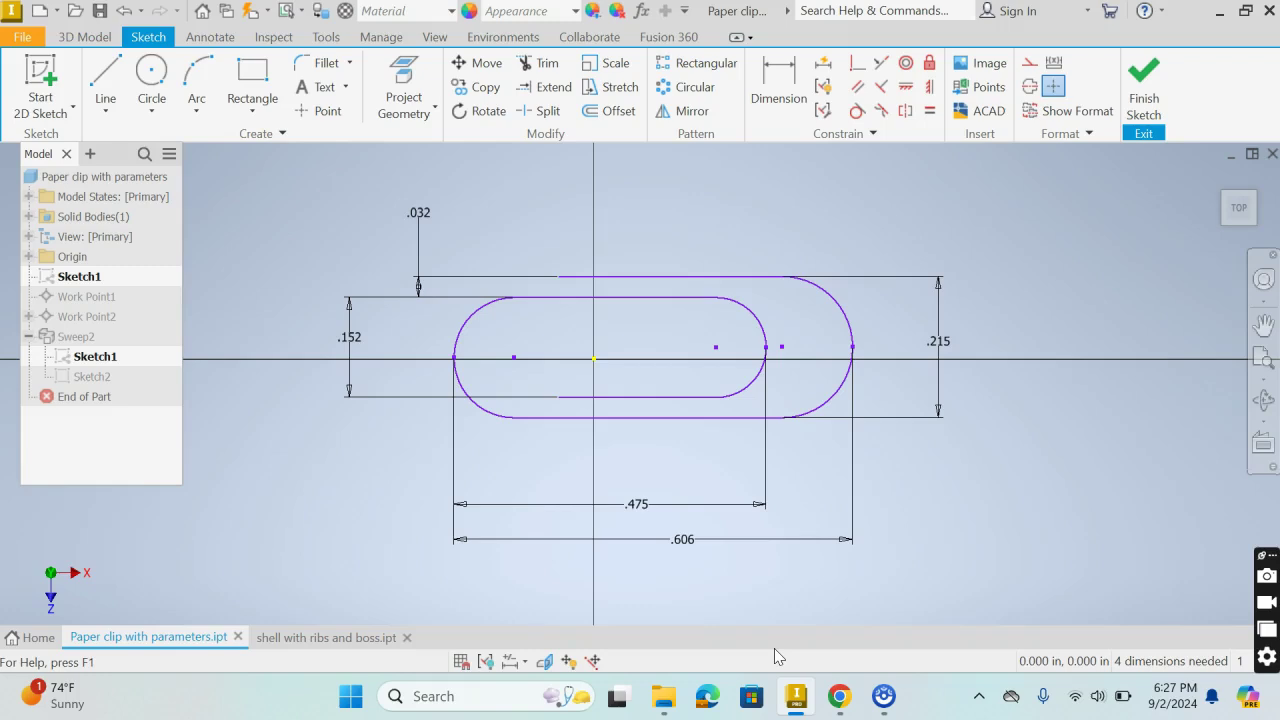
{"action": "left_click", "coordinate": [1145, 72]}
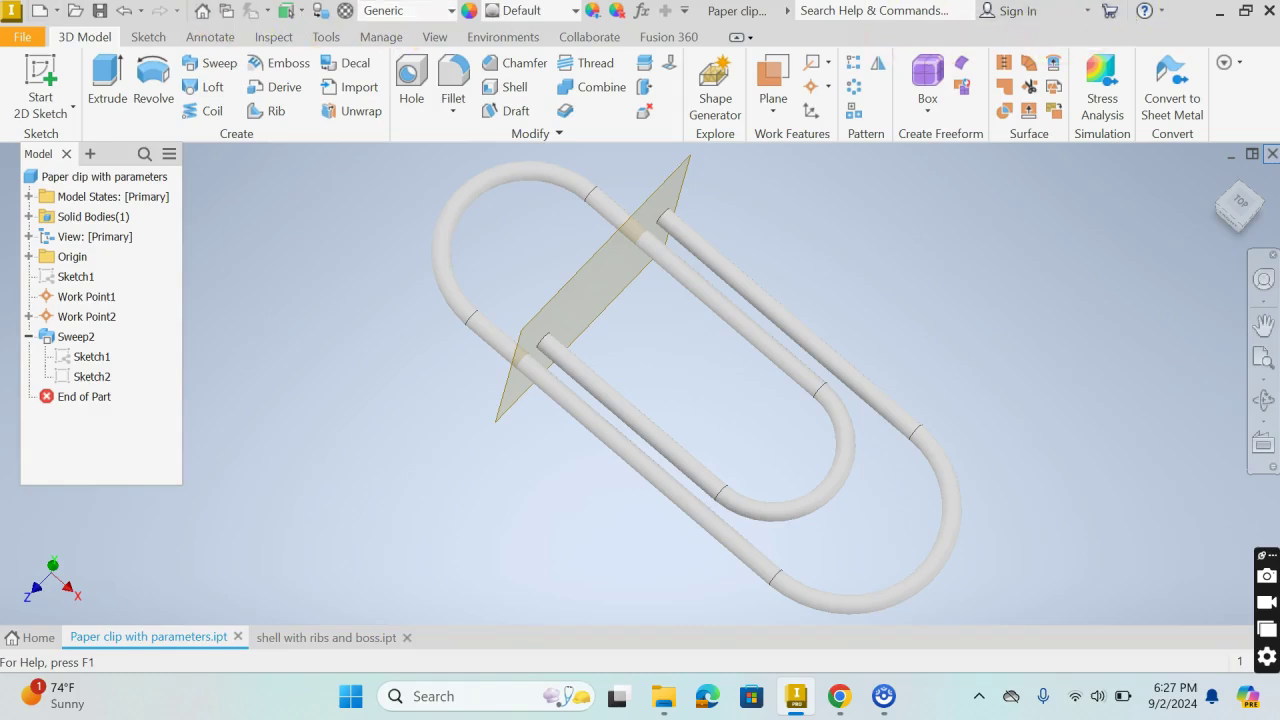
- Set the equation of the path sketch parameter d4 to 2*d7, tying it to the circular profile's diameter
{"action": "left_click", "coordinate": [642, 10]}
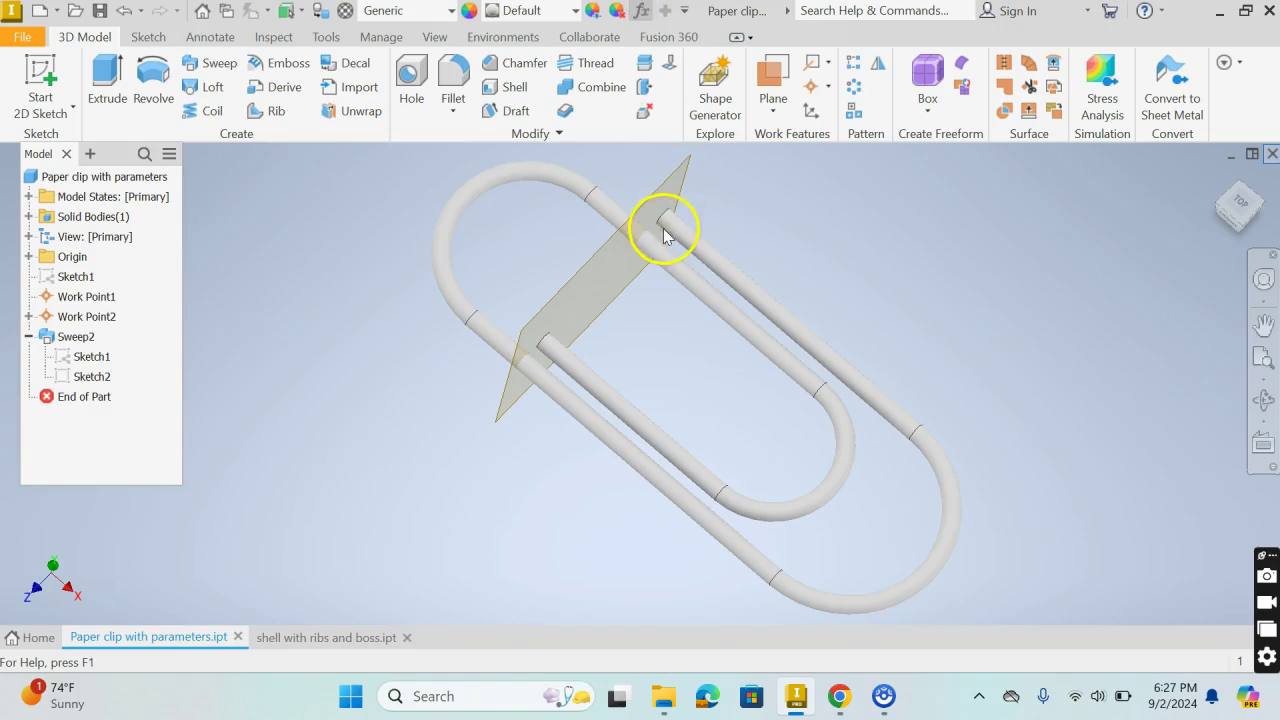
{"action": "left_click_drag", "start_coordinate": [623, 257], "coordinate": [602, 197]}
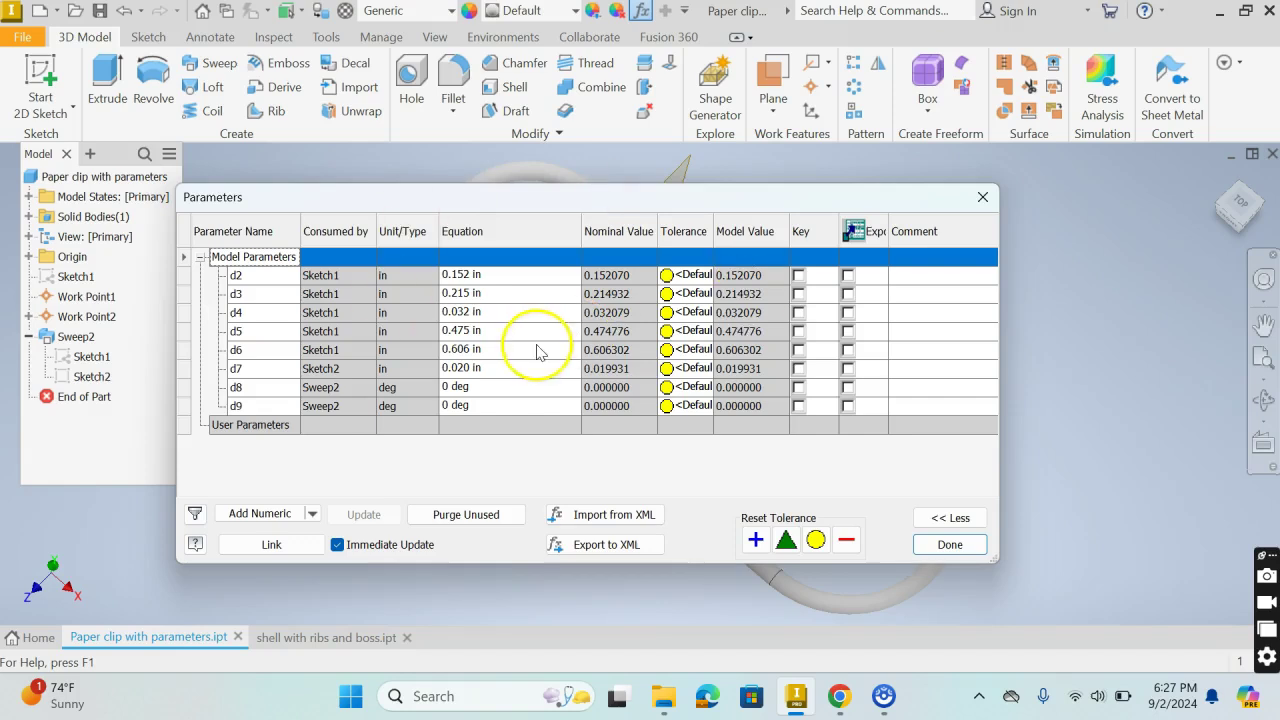
{"action": "left_click", "coordinate": [455, 314]}
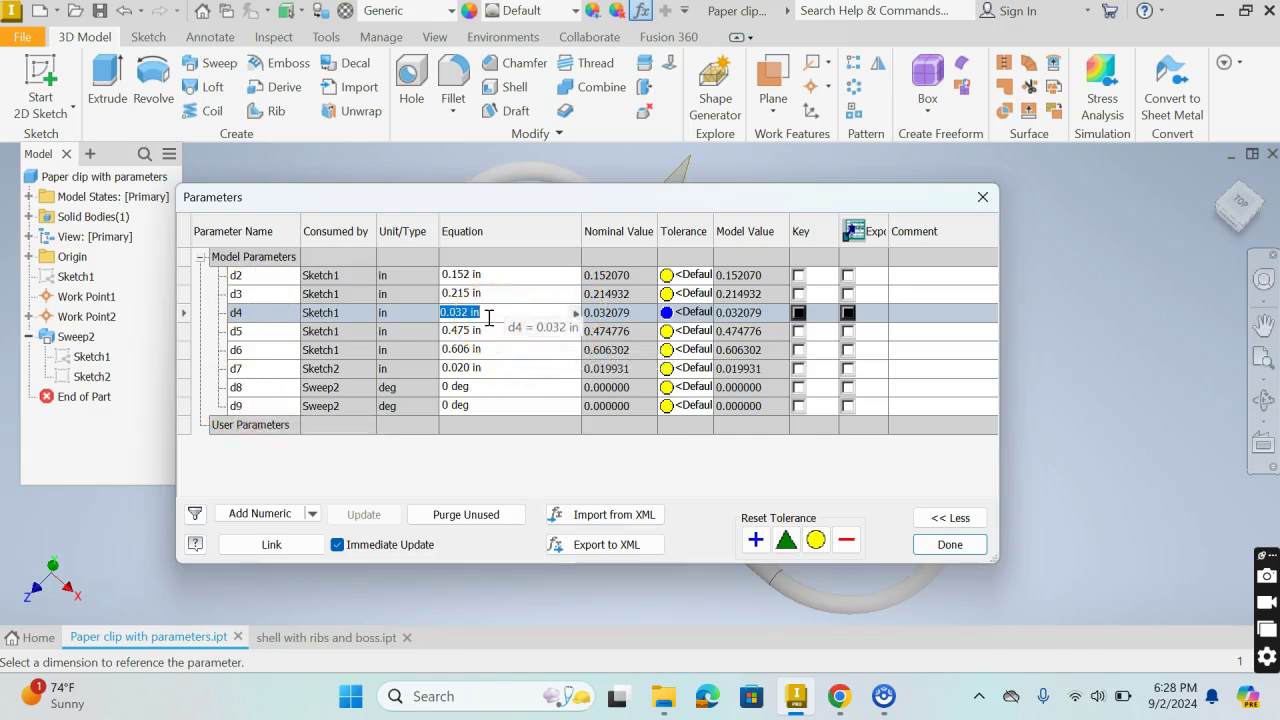
{"action": "type", "text": "2*"}
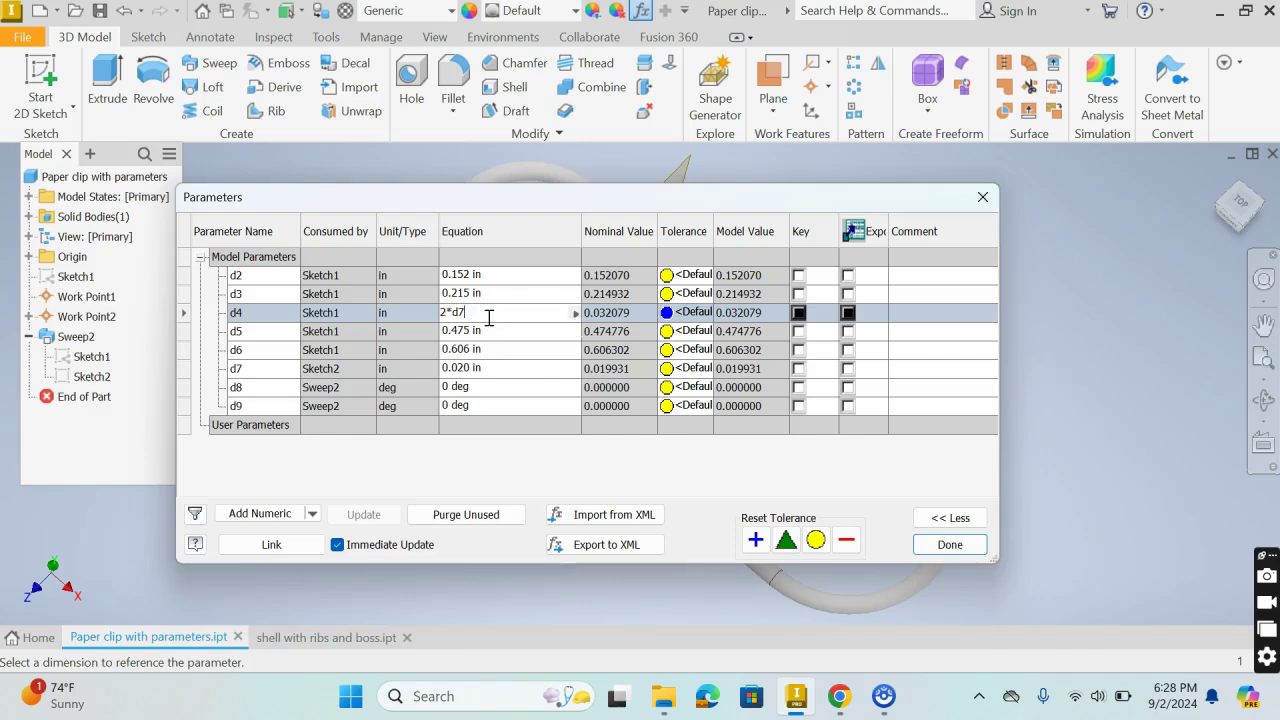
{"action": "type", "text": "d7"}
{"action": "key", "text": "Return"}
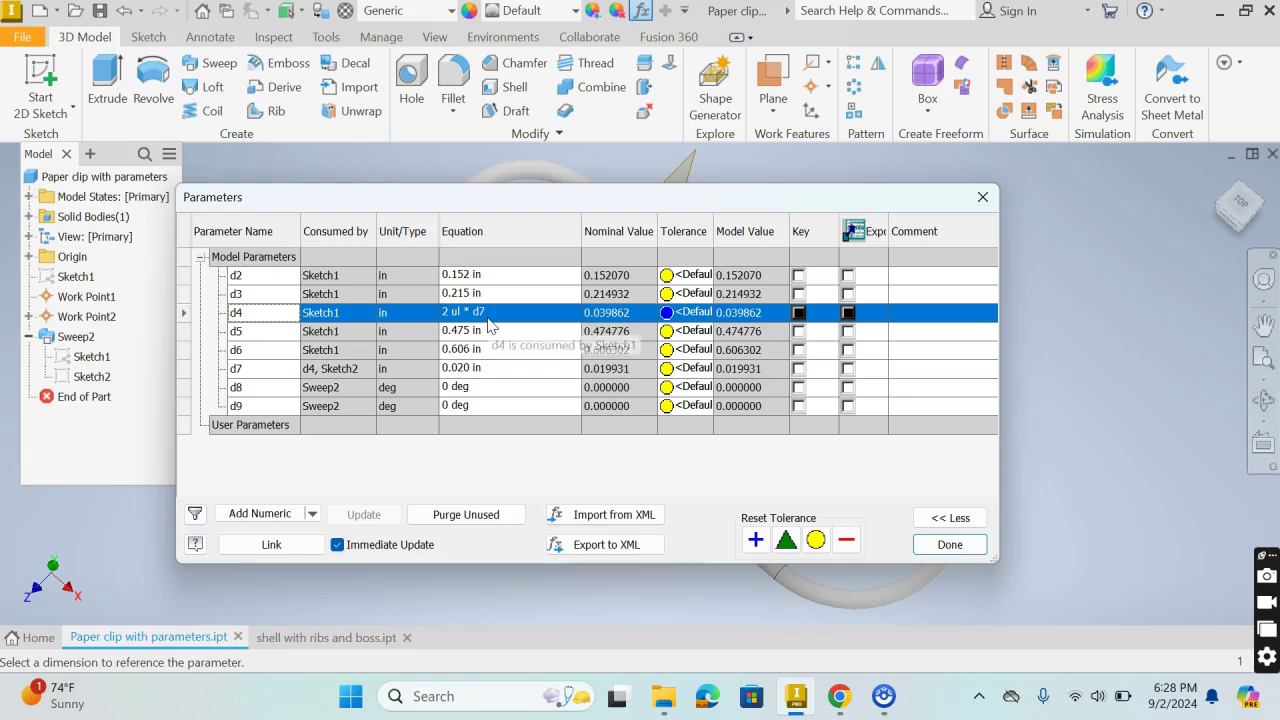
{"action": "left_click", "coordinate": [946, 550]}
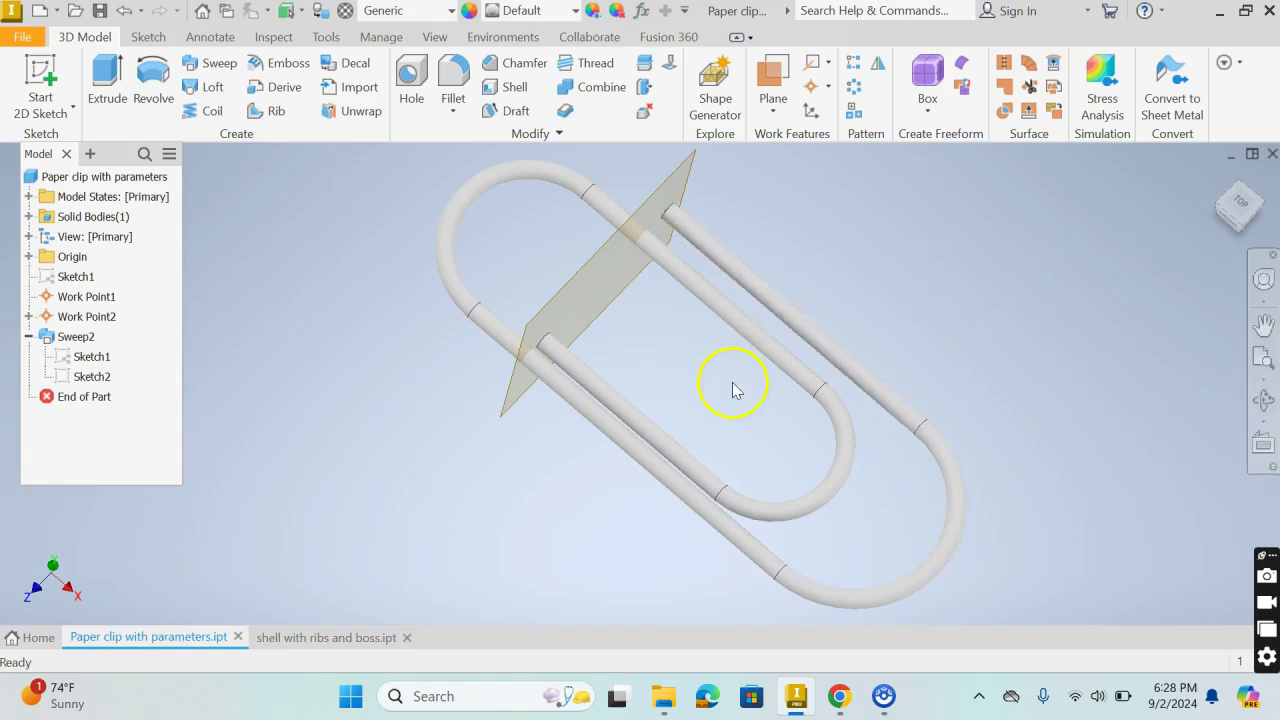
- Set the wire diameter parameter d7 to 0.03 in and update the paper clip
{"action": "left_click", "coordinate": [642, 11]}
{"action": "left_click", "coordinate": [460, 370]}
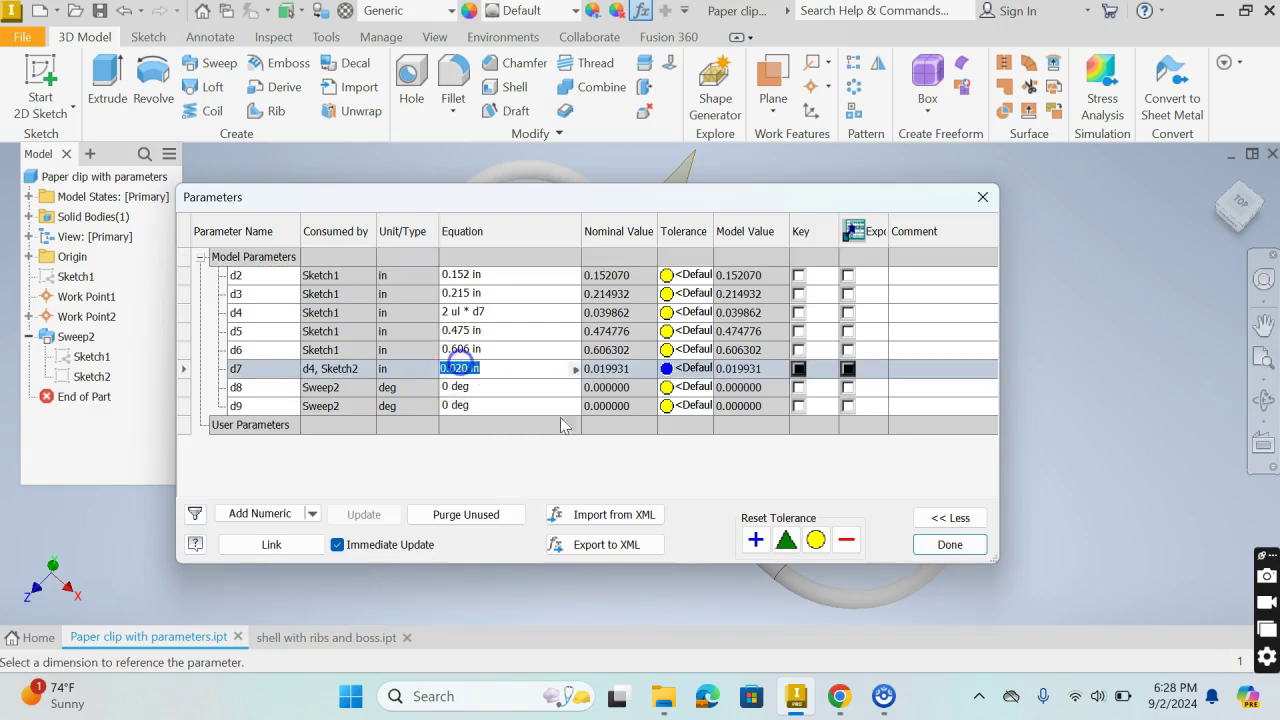
{"action": "type", "text": "0.03"}
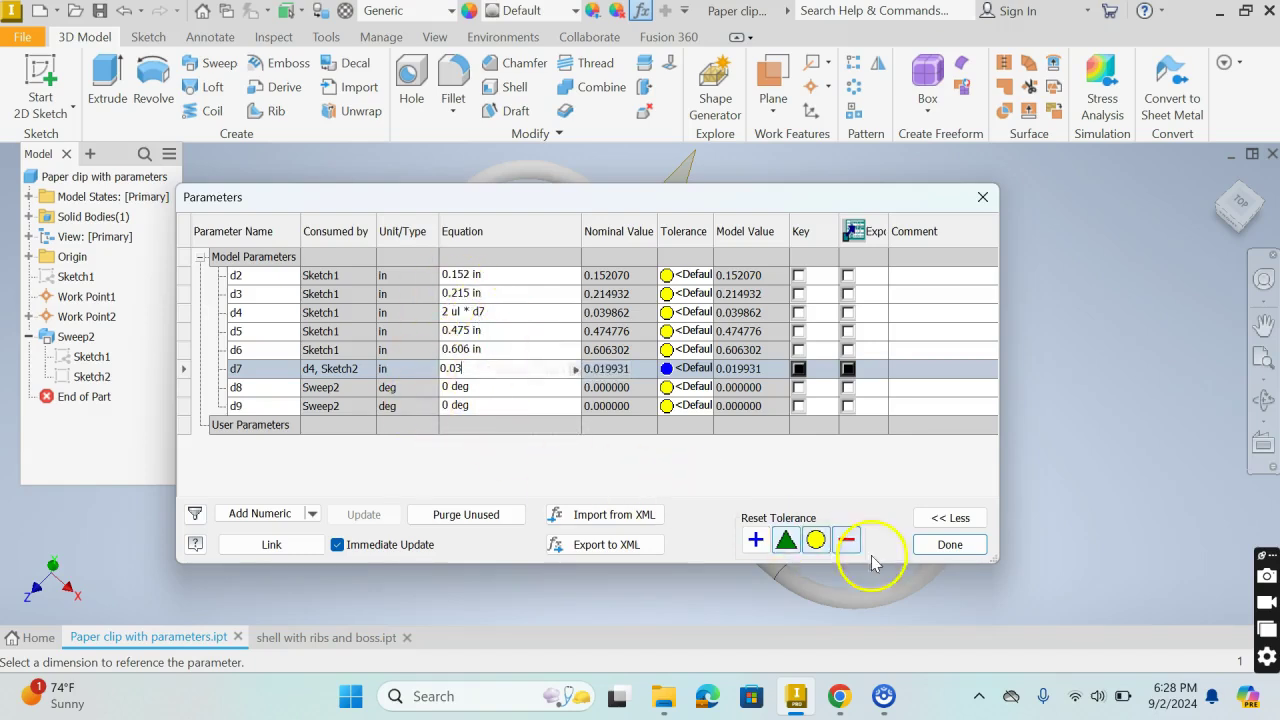
{"action": "left_click", "coordinate": [946, 550]}
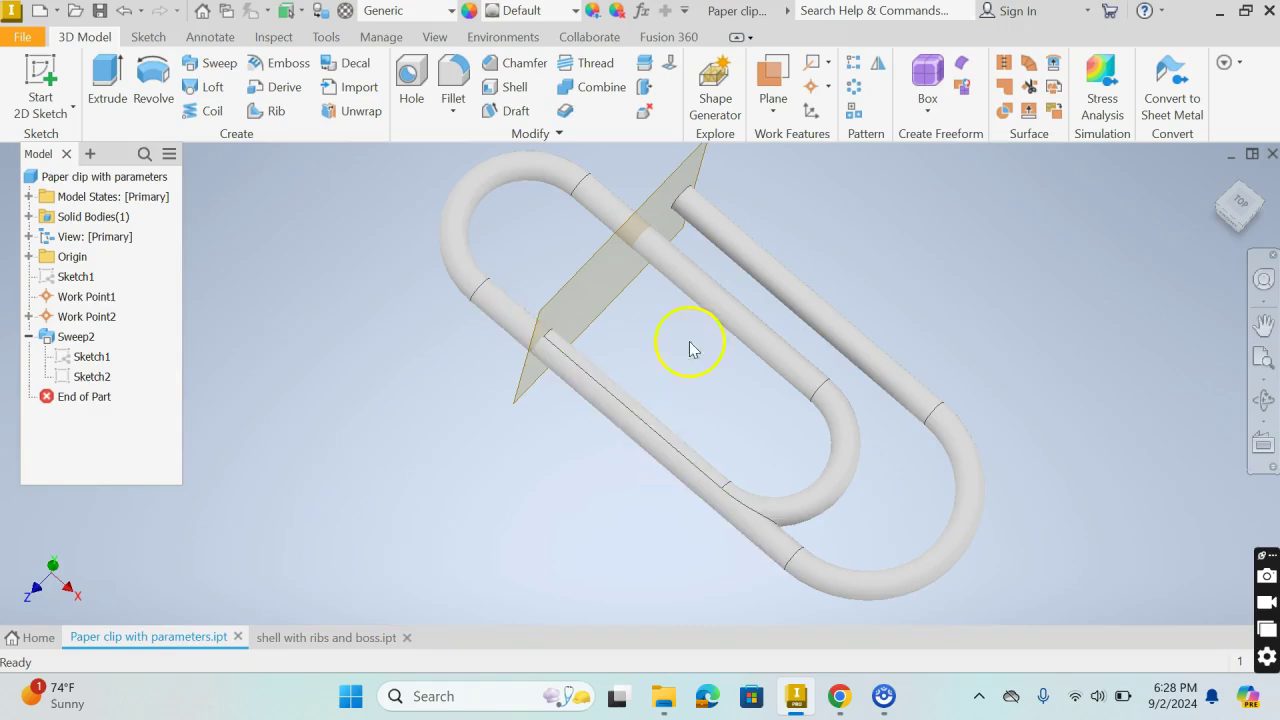
- Set the equation of the path sketch parameter d3 to d2+(2*d4) and update the paper clip
{"action": "left_click", "coordinate": [643, 10]}
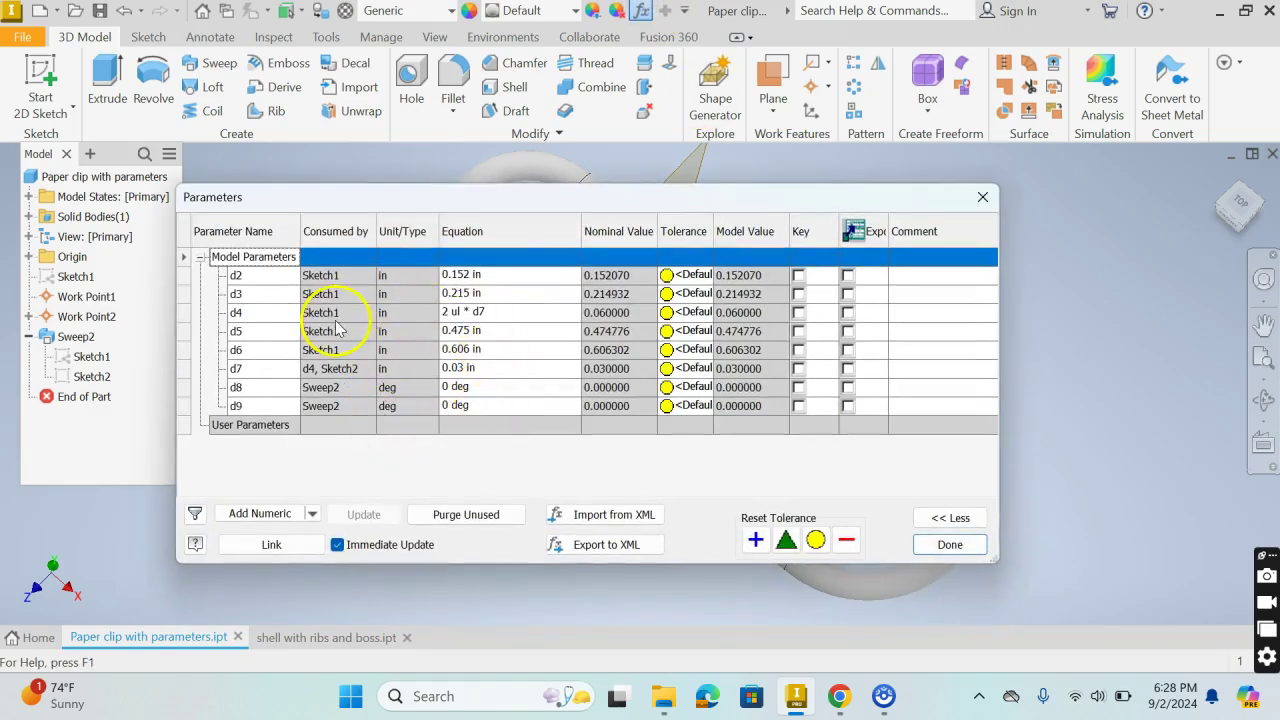
{"action": "left_click", "coordinate": [463, 294]}
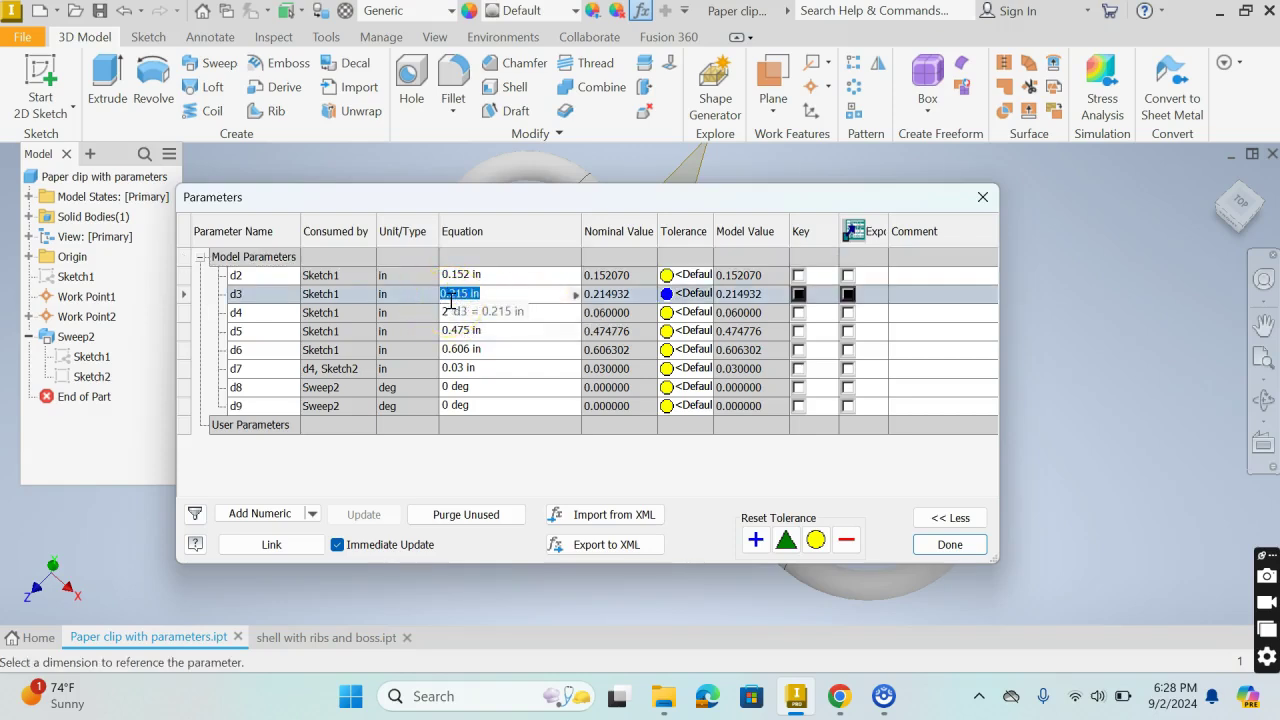
{"action": "type", "text": "d2+(2*d4"}
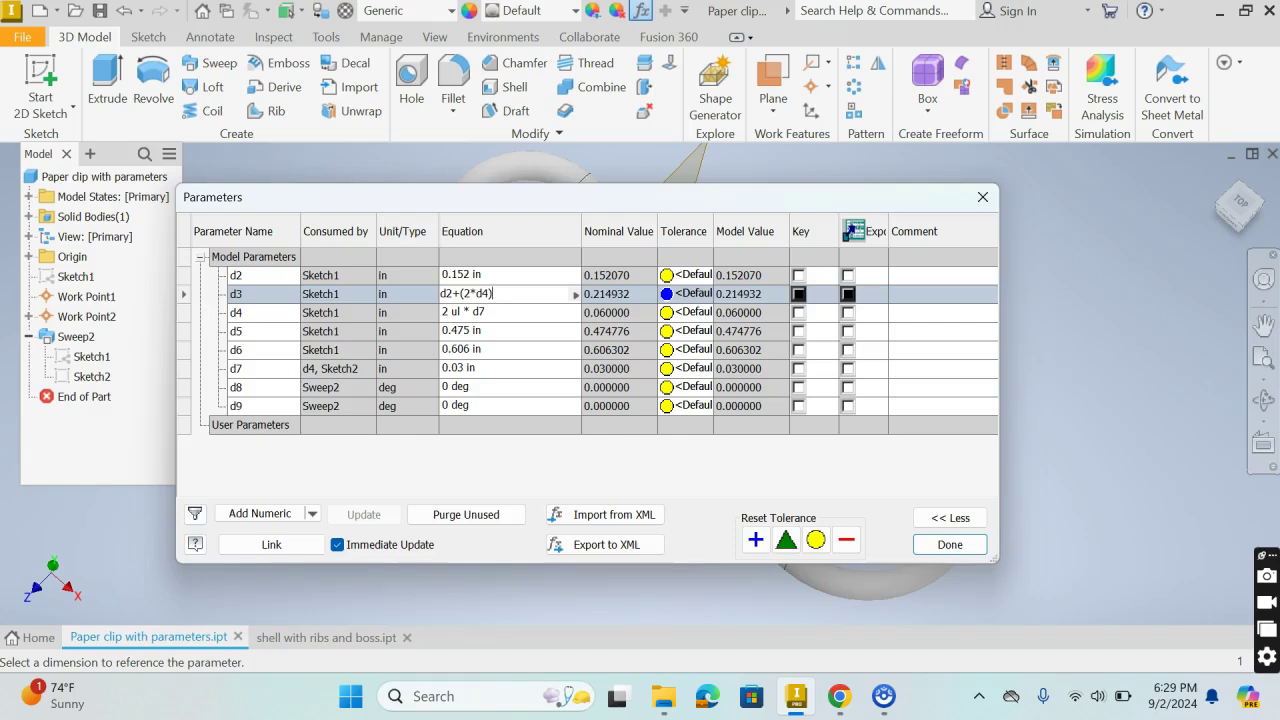
{"action": "left_click", "coordinate": [950, 544]}
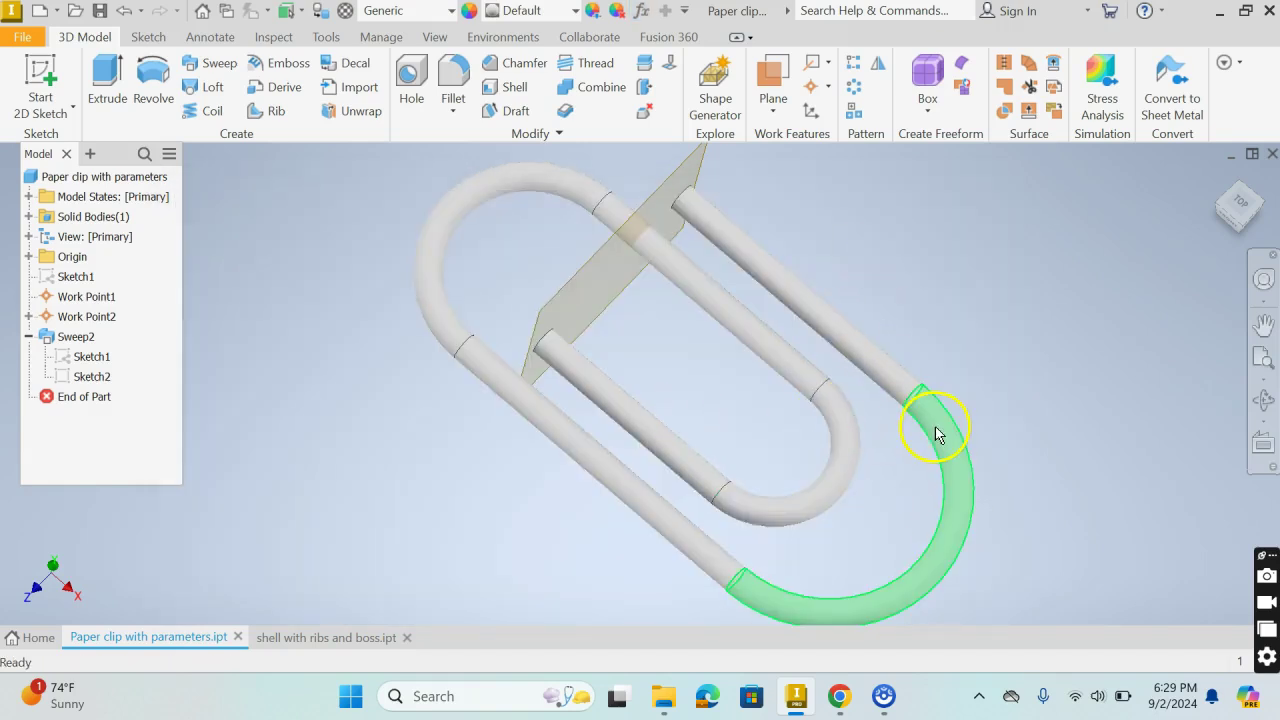
- Set the path sketch length parameters d6 to 0.8 in and d5 to 0.6 in, and update the paper clip
{"action": "scroll", "coordinate": [866, 440], "scroll_direction": "up", "scroll_amount": 3}
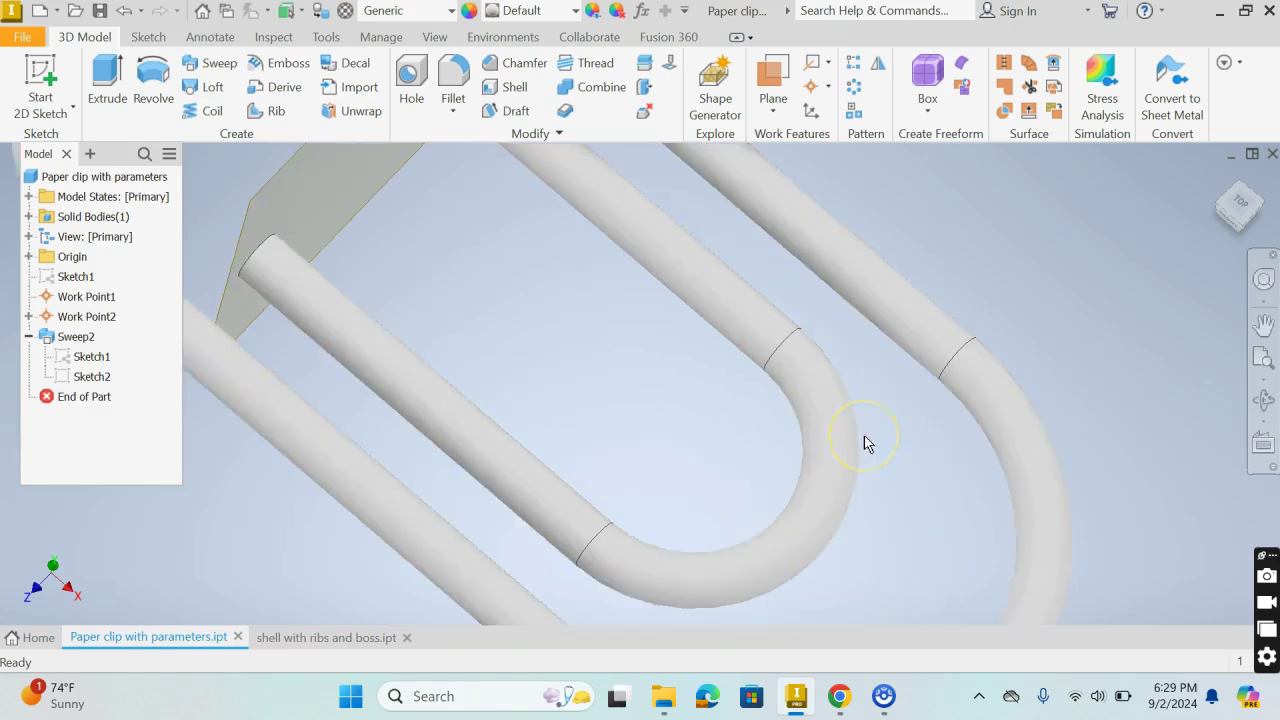
{"action": "scroll", "coordinate": [866, 443], "scroll_direction": "down", "scroll_amount": 5}
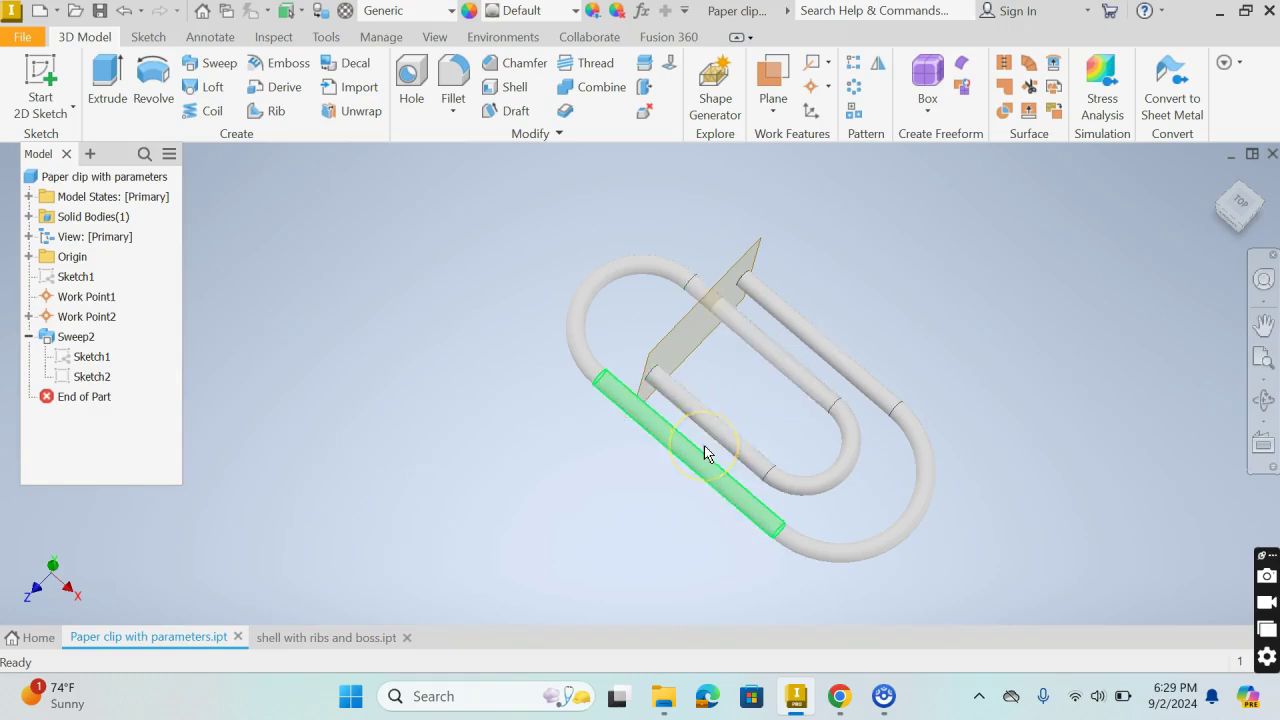
{"action": "middle_click_drag", "start_coordinate": [874, 451], "coordinate": [767, 416]}
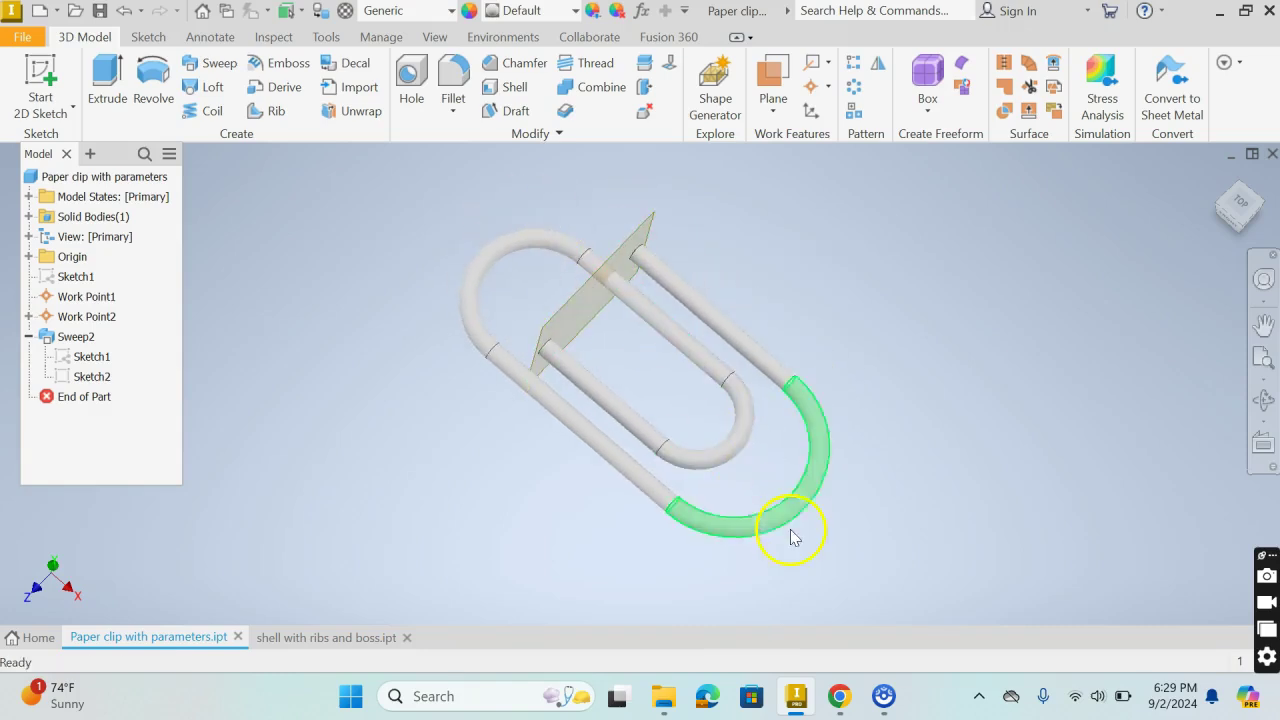
{"action": "left_click", "coordinate": [642, 10]}
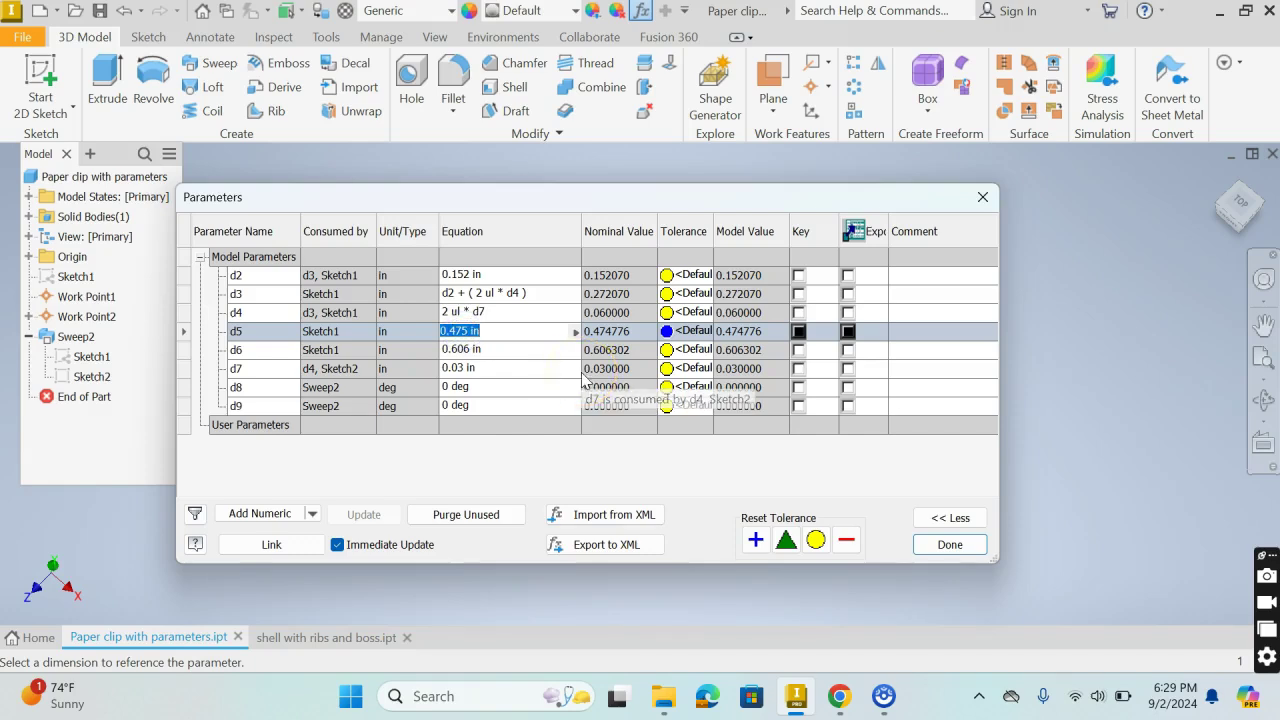
{"action": "left_click", "coordinate": [462, 349]}
{"action": "type", "text": "0."}
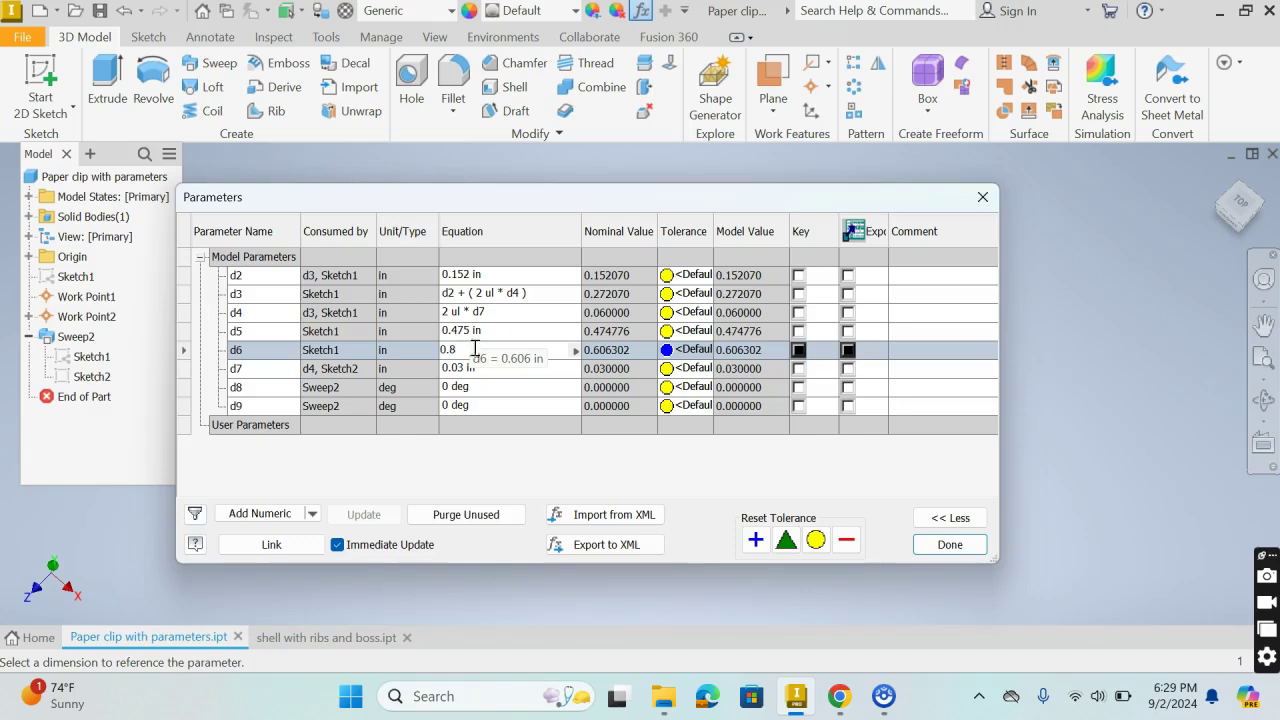
{"action": "type", "text": "8"}
{"action": "left_click", "coordinate": [460, 330]}
{"action": "type", "text": "0.6"}
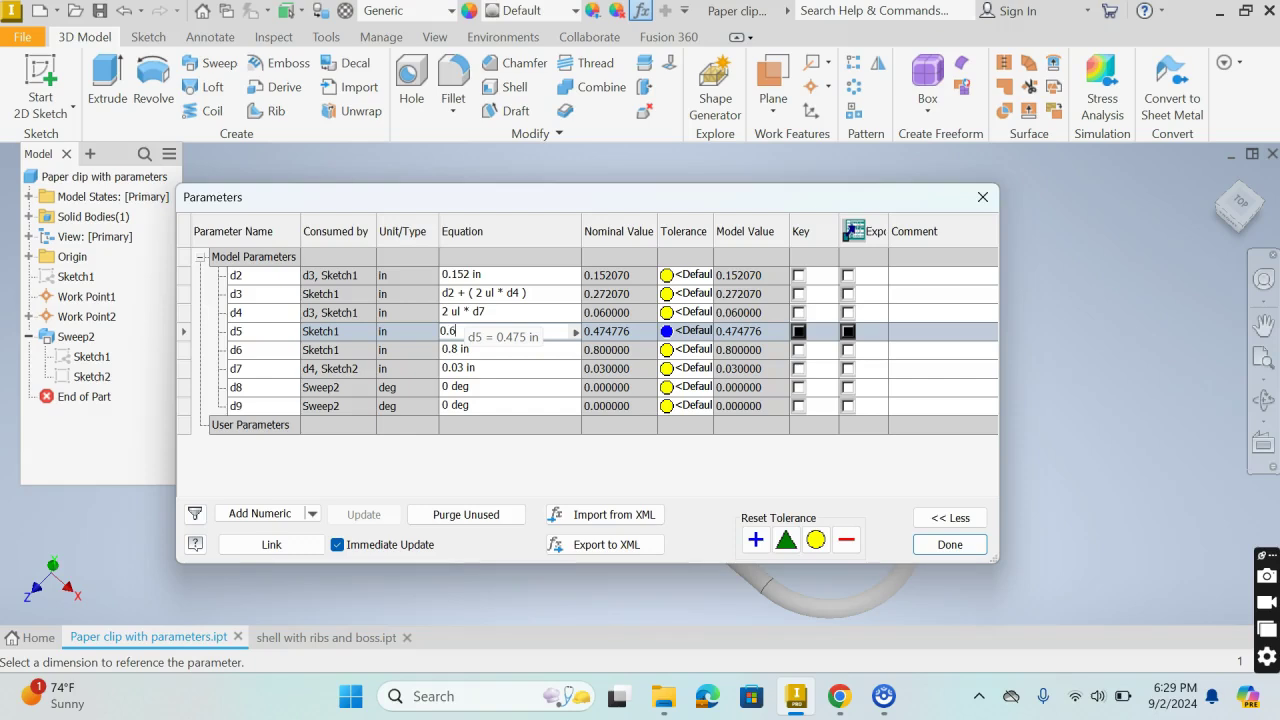
{"action": "left_click", "coordinate": [949, 544]}
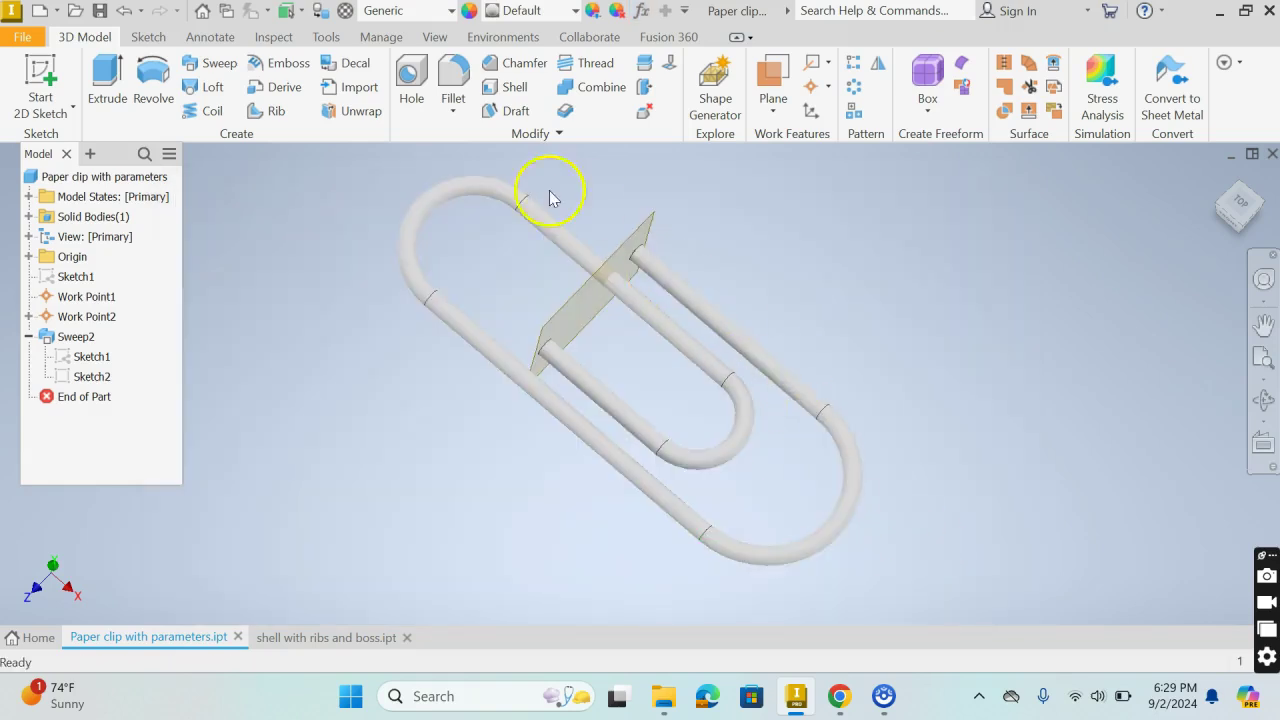